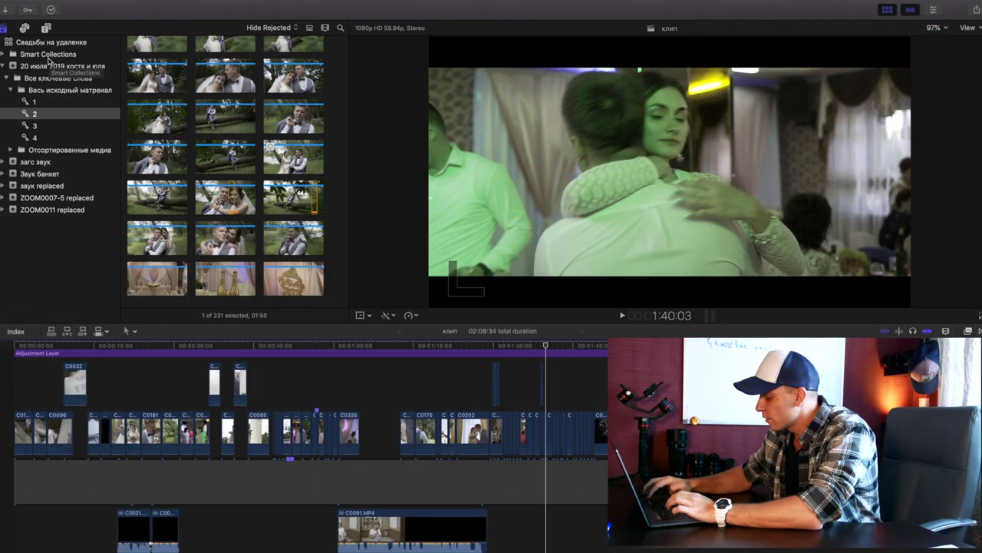
Brighten the display while the wedding library and 'клип' timeline are shown.
key(XF86MonBrightnessUp)
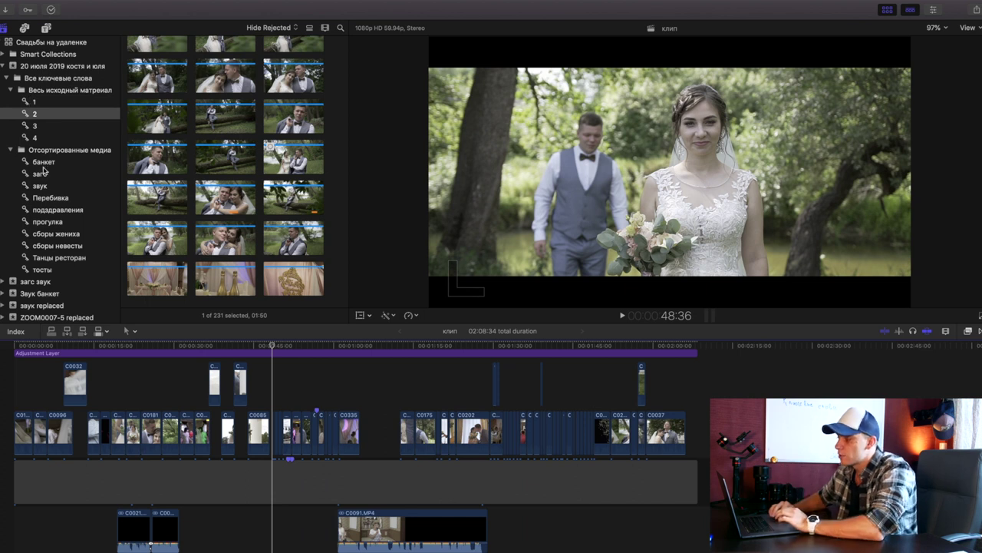
Open the project '20 июля 2019 костя и юля' and zoom out to show the whole edit.
click(62, 66)
double_click(164, 93)
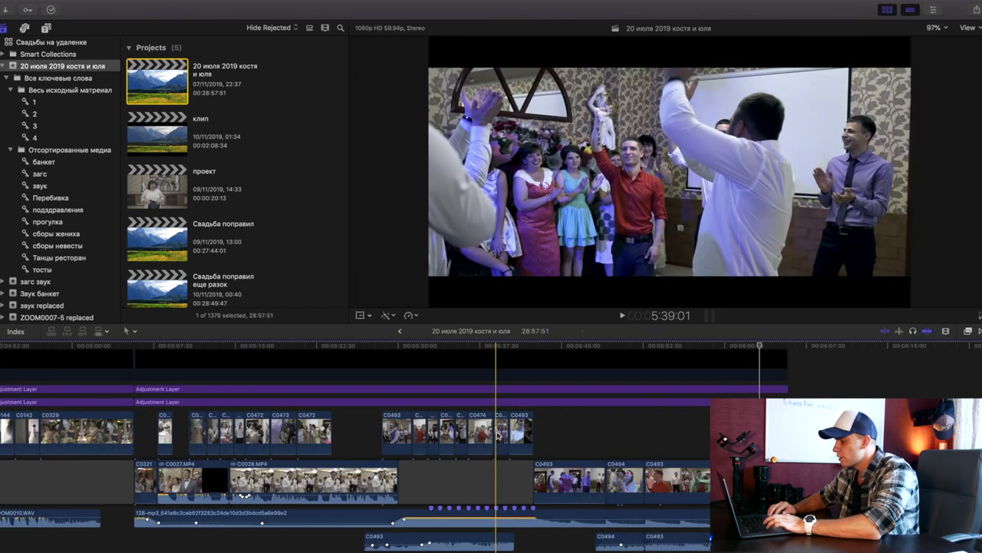
key(super+minus)
key(super+minus)
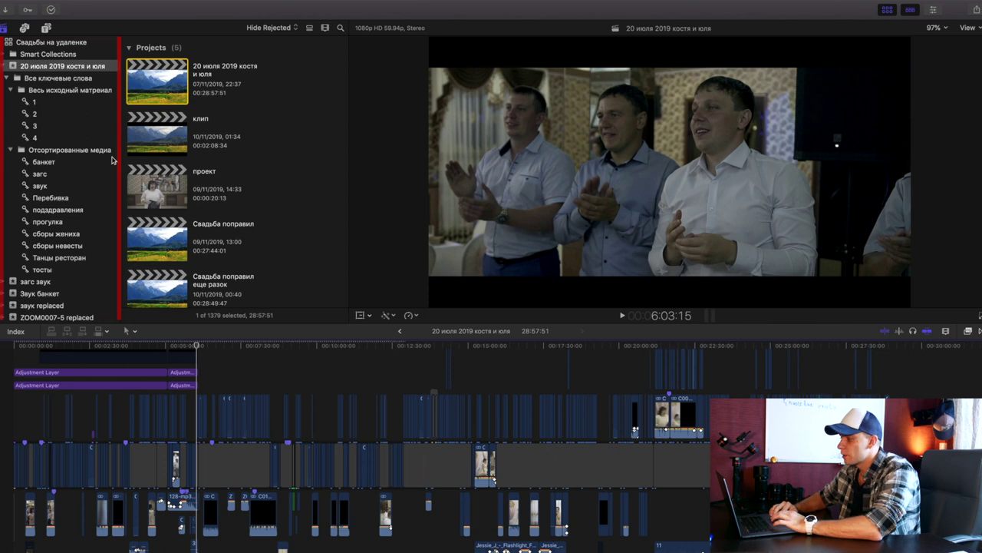
scroll(195, 192, down, 1)
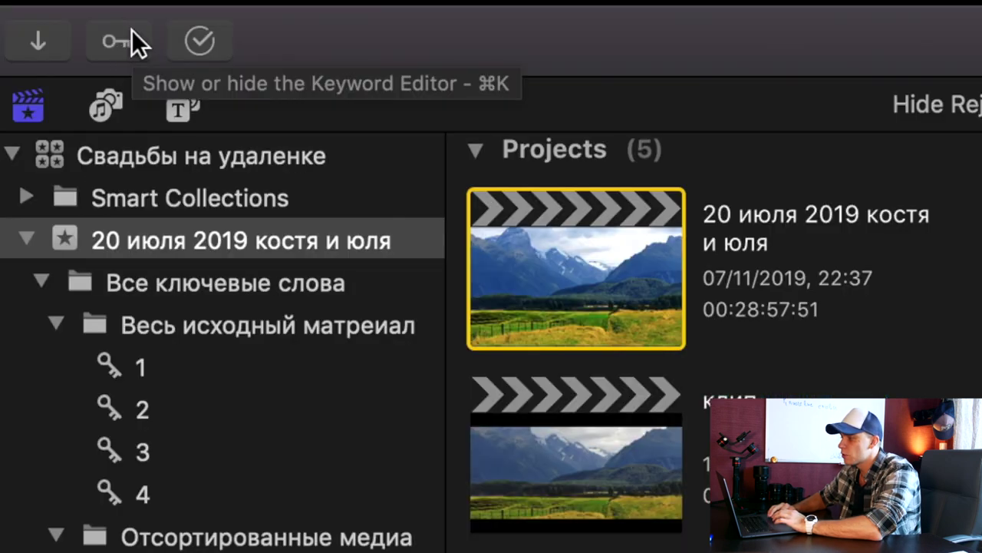
Open and close the Keyword Editor, then reopen it with Cmd+K and nudge it left.
click(123, 42)
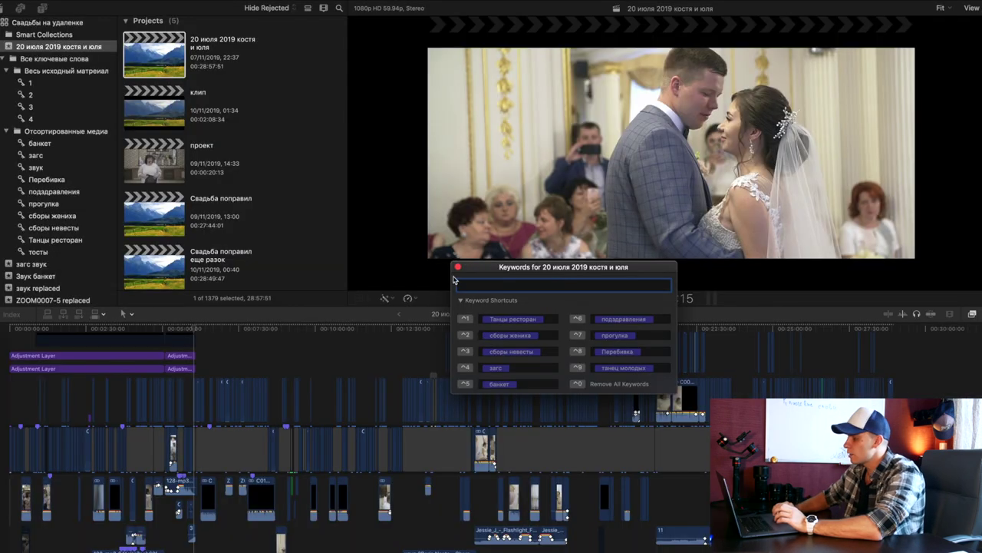
click(458, 267)
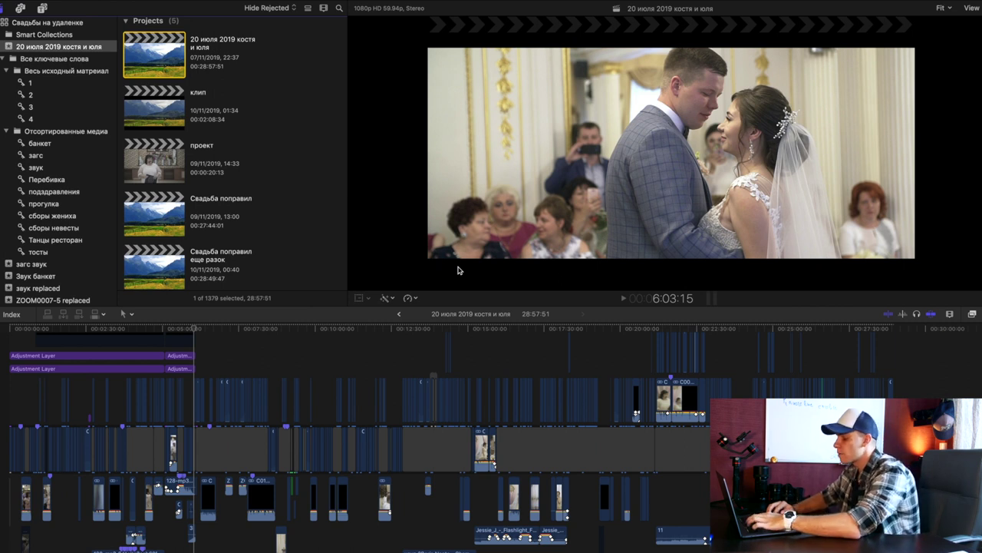
key(super+k)
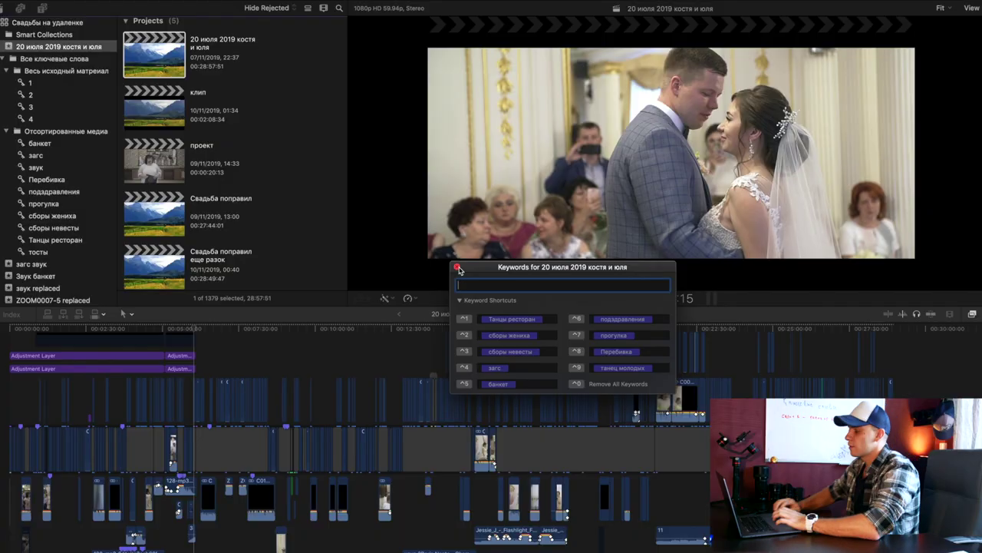
drag(551, 268, 537, 268)
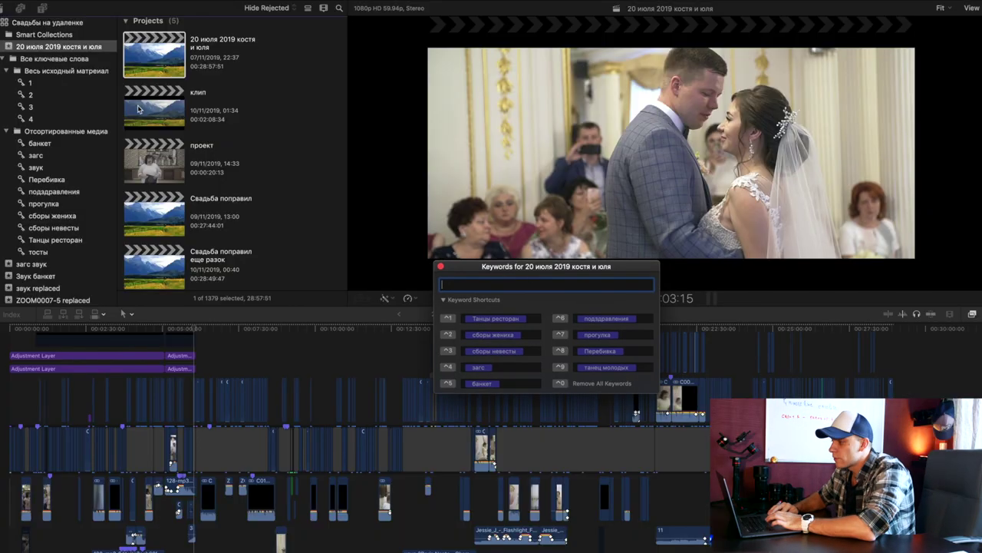
Browse the keyword collections from сборы жениха back up to банкет.
click(67, 215)
click(65, 226)
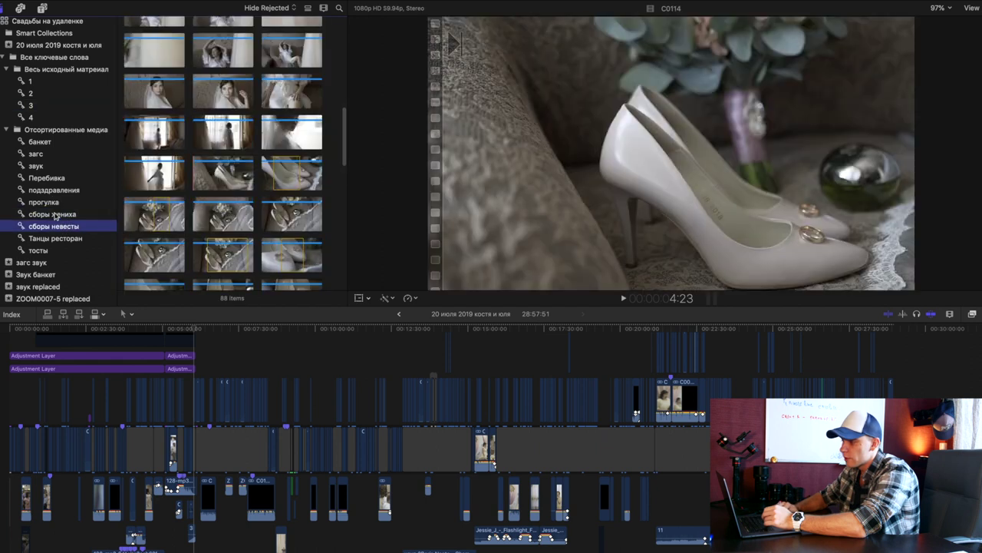
click(53, 202)
click(57, 190)
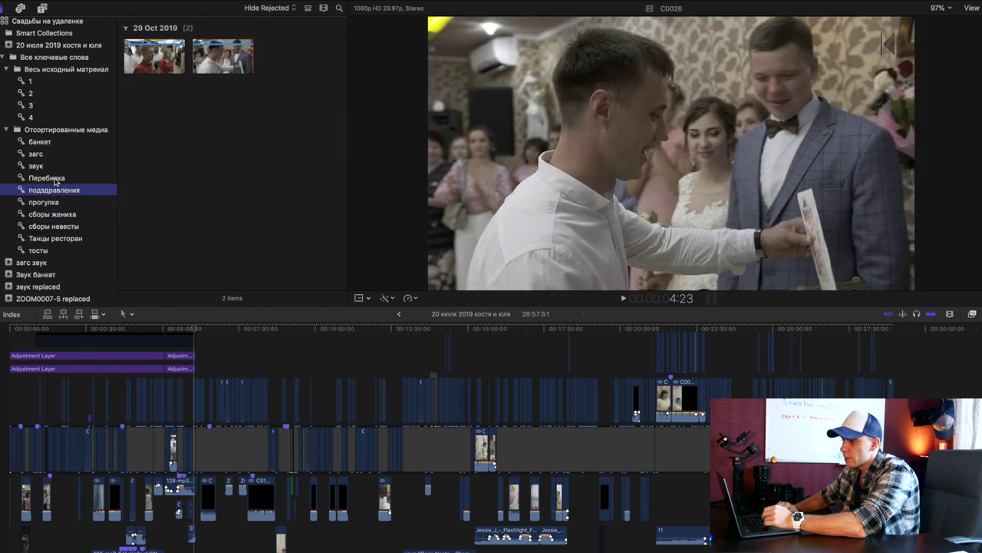
click(47, 178)
click(38, 166)
click(37, 153)
click(42, 142)
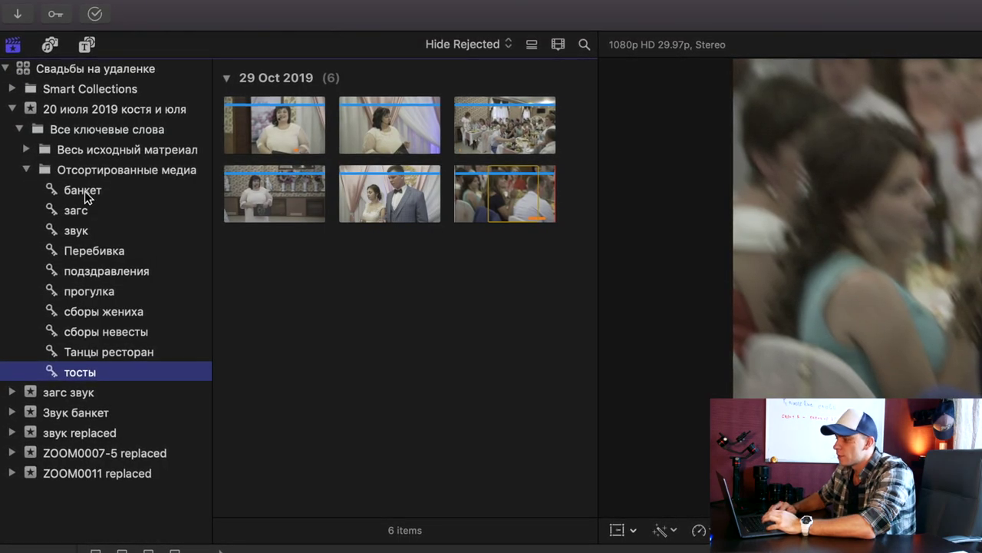
Select the ten keyword collections банкет through тосты and delete them.
shift+click(82, 192)
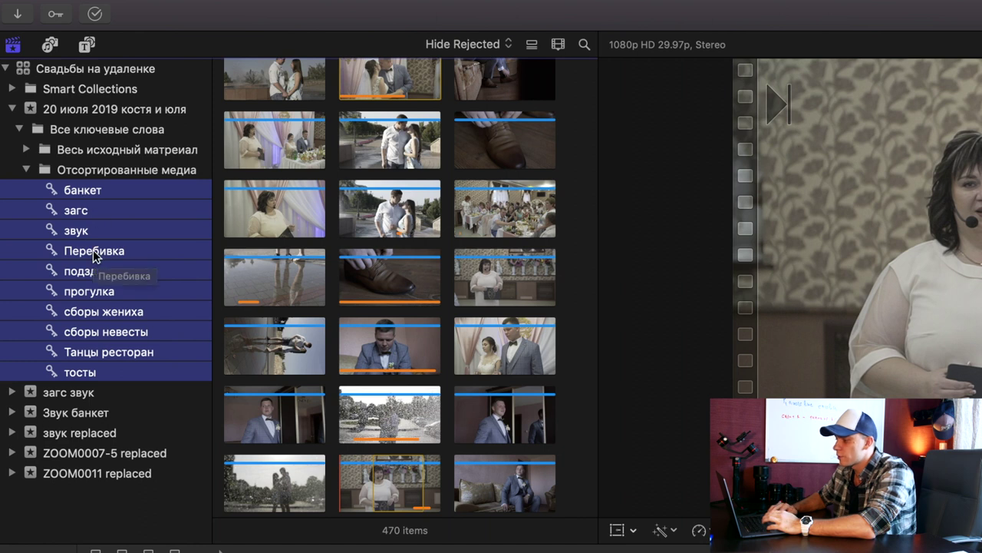
right_click(121, 261)
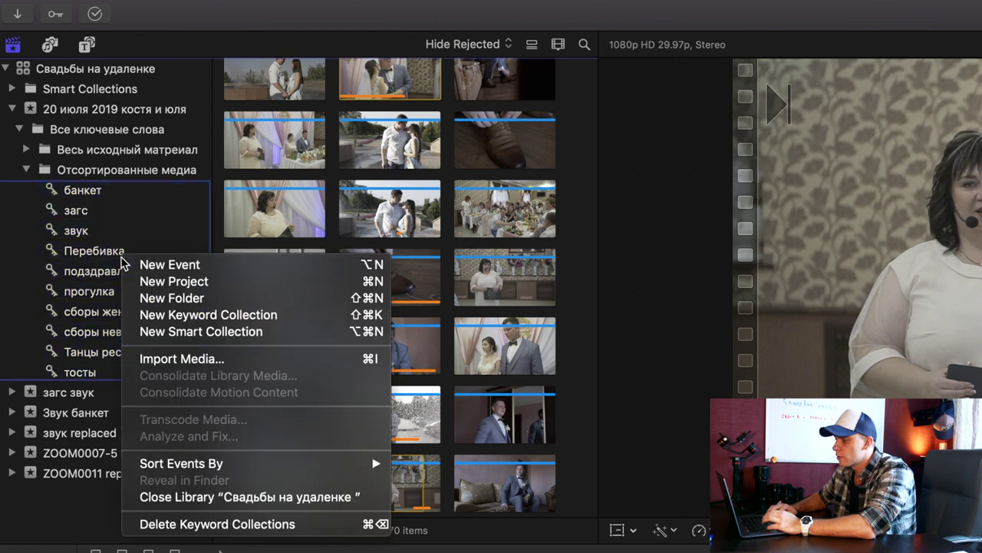
click(194, 526)
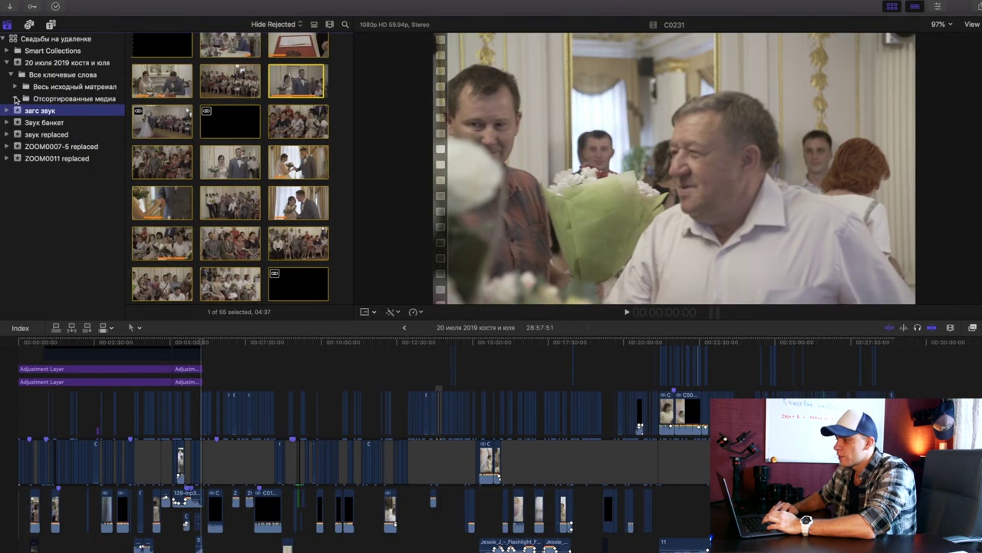
click(15, 89)
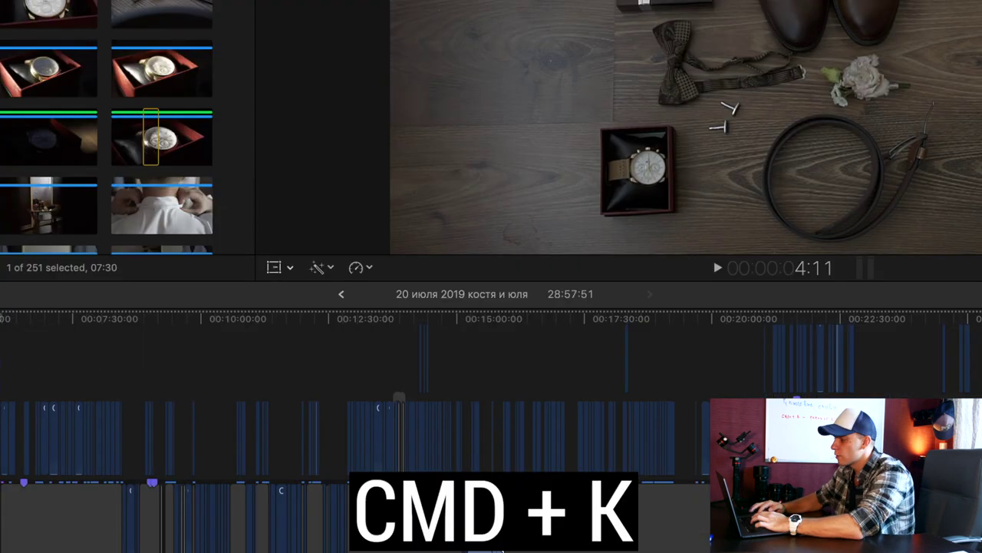
Remove keyword 1 from C0001, clear the old shortcut slots, and tag it сборы жениха.
key(super+k)
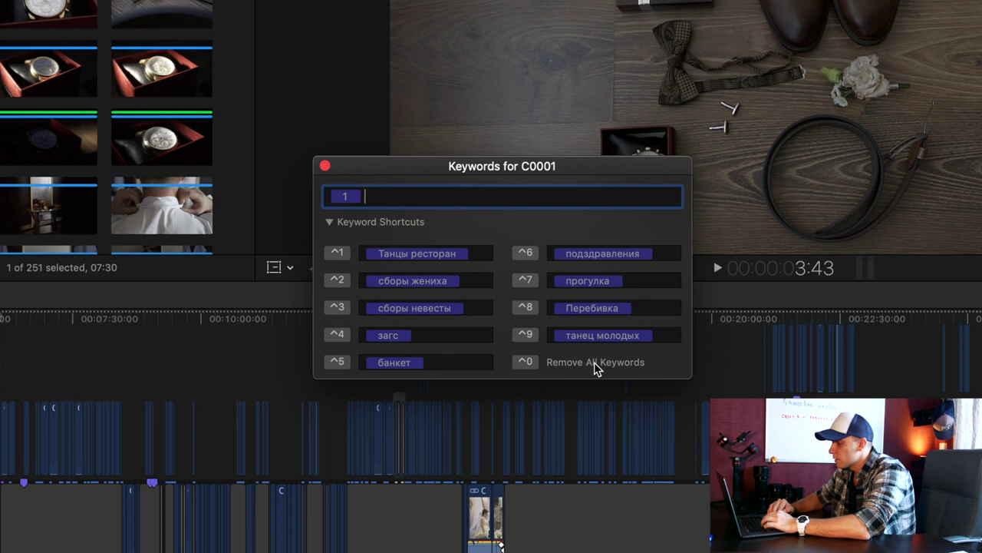
key(BackSpace)
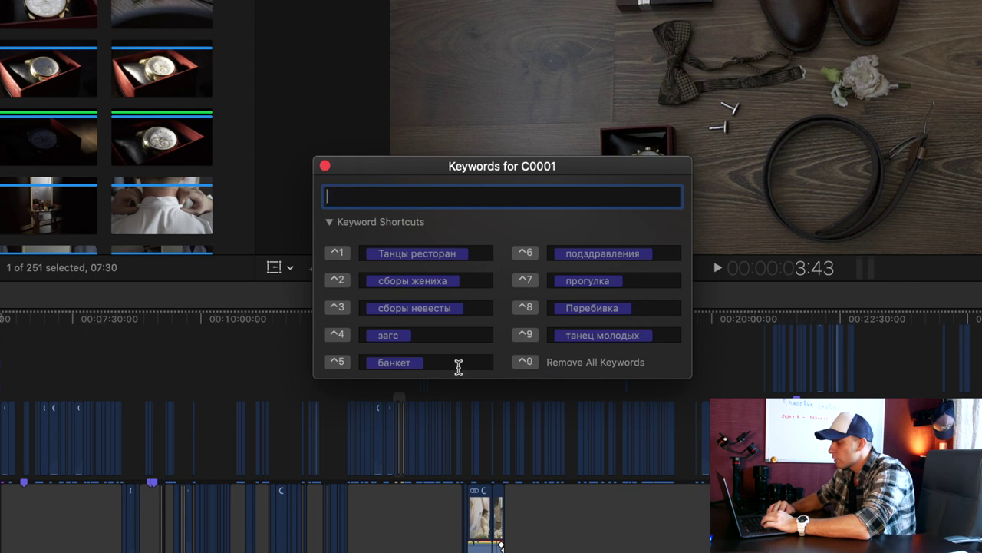
click(457, 367)
click(473, 281)
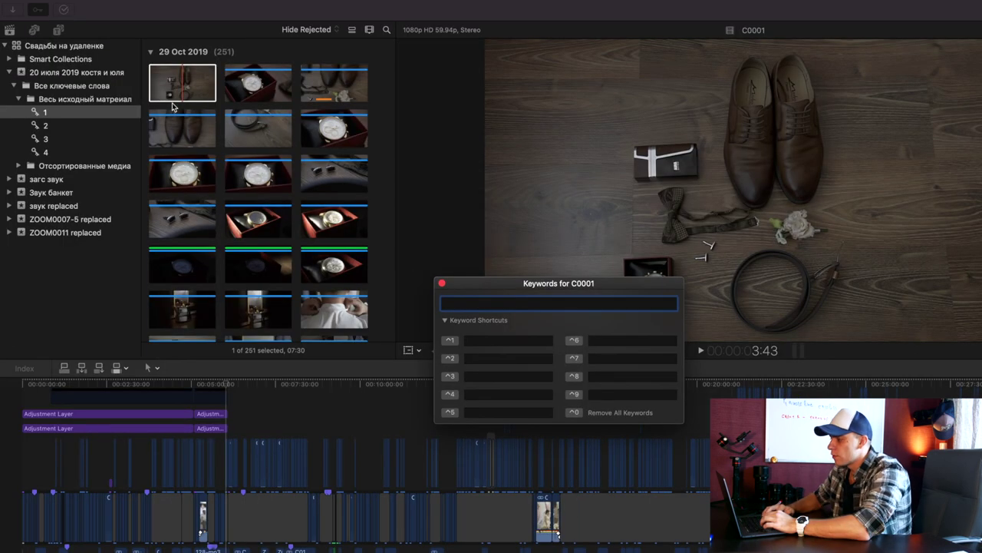
click(491, 304)
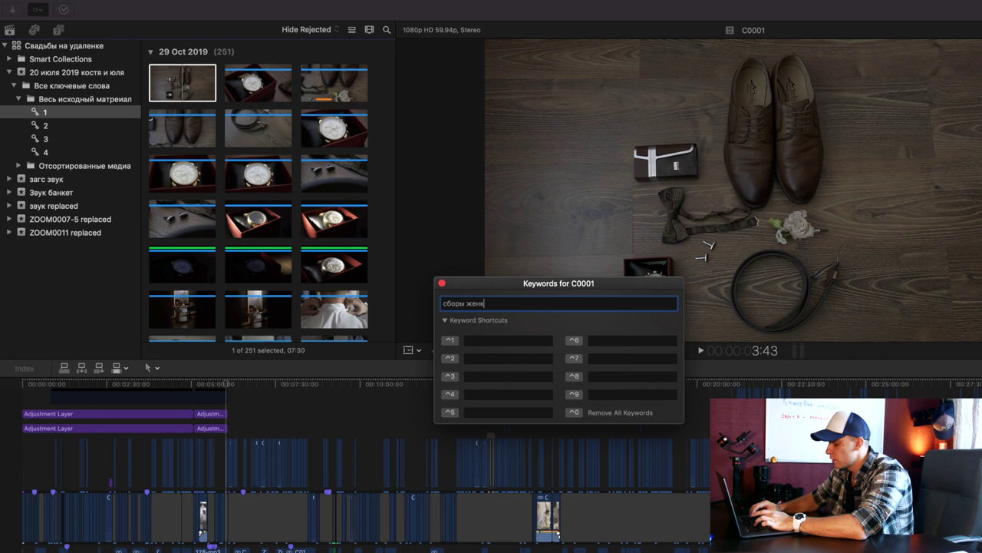
text(ха)
key(Return)
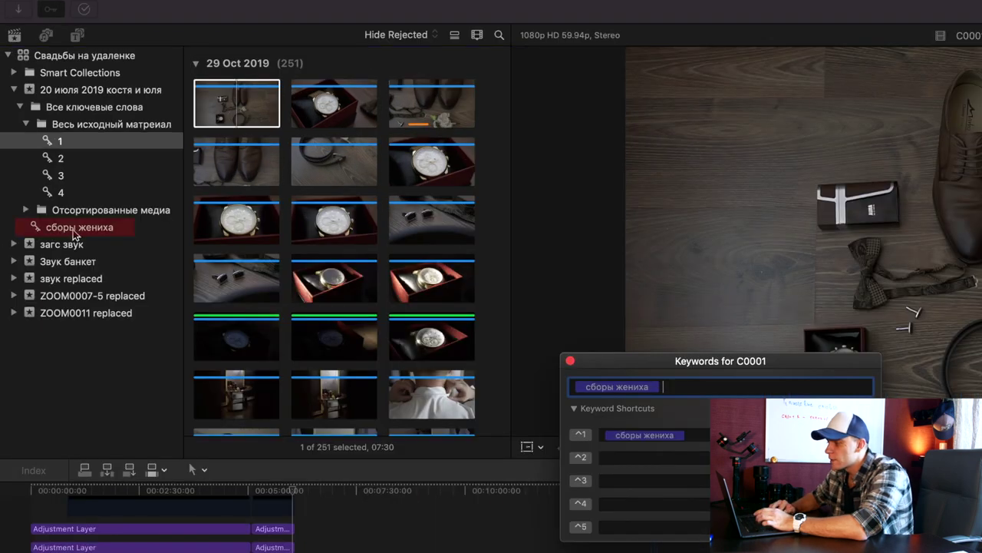
Check the new сборы жениха collection and assign it to keyword shortcut Control+1.
click(75, 235)
click(247, 107)
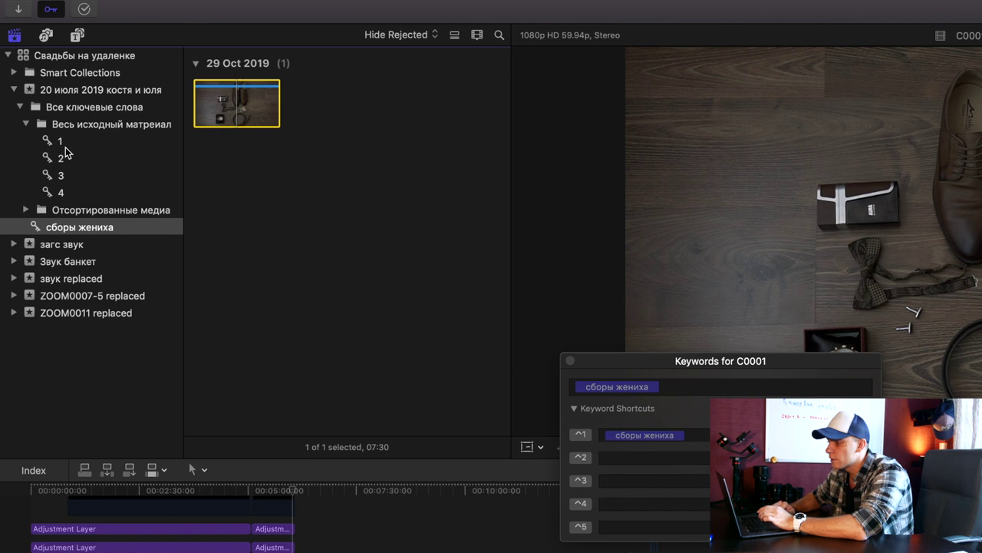
click(64, 145)
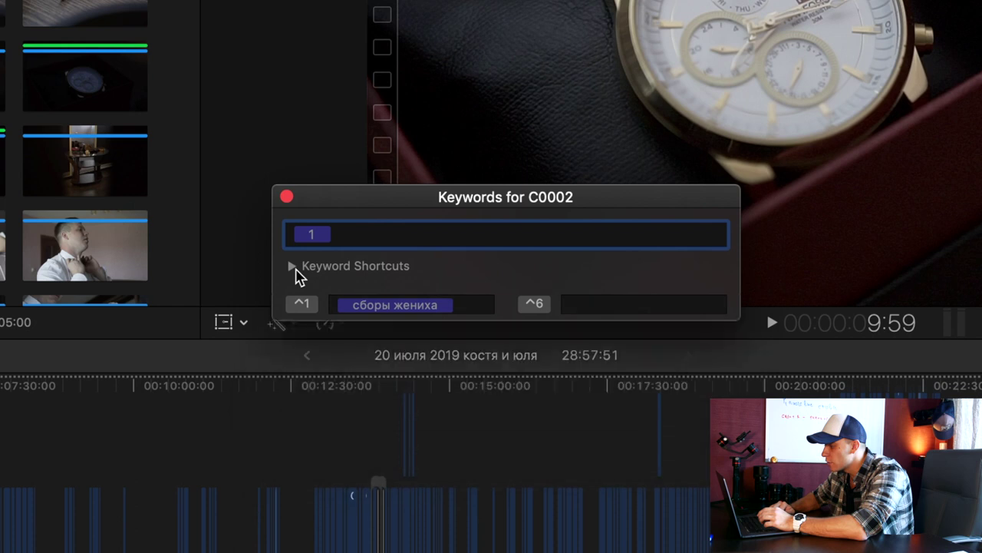
click(399, 291)
click(399, 292)
click(355, 305)
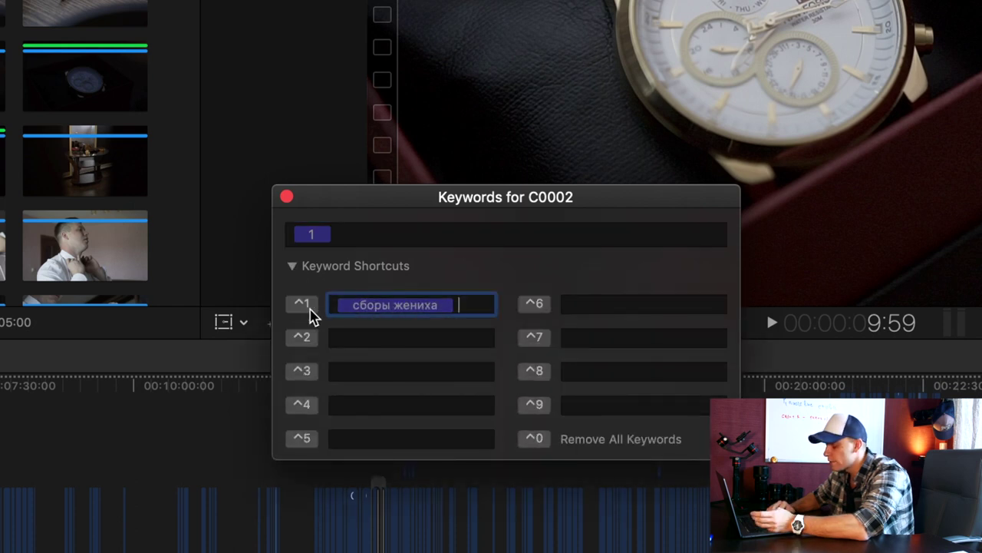
key(ctrl+1)
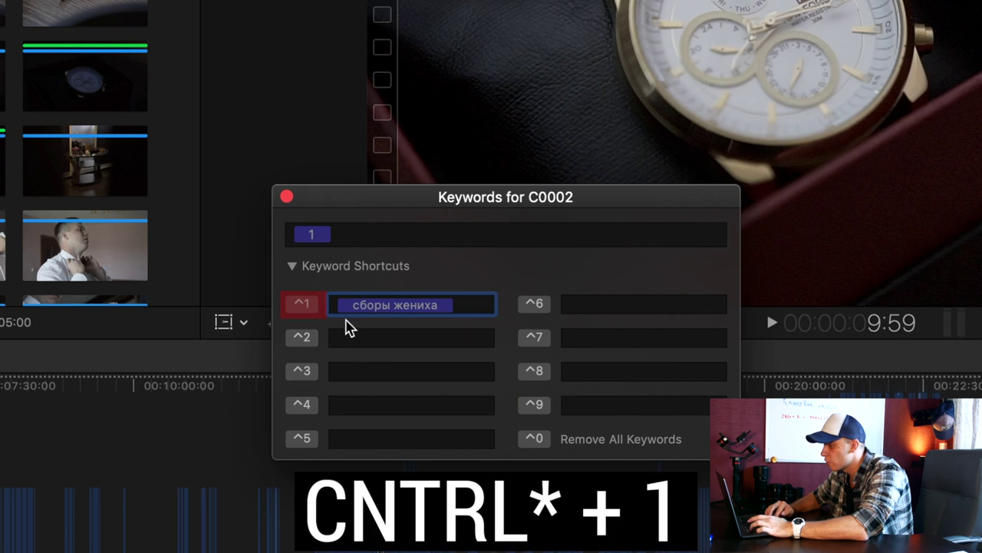
click(206, 43)
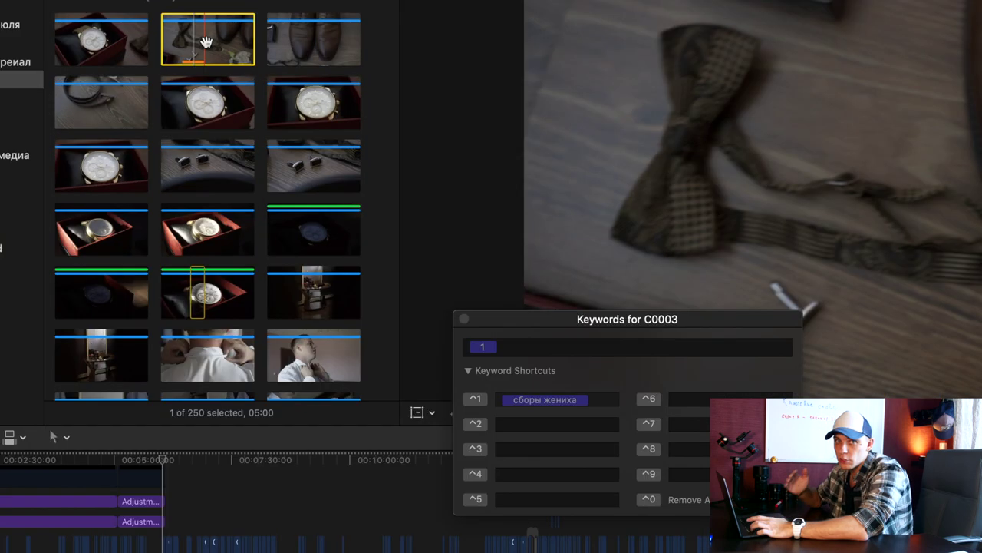
Tag clips C0003 and C0004 with сборы жениха via Control+1, then pick the watch clips.
key(ctrl+1)
click(300, 31)
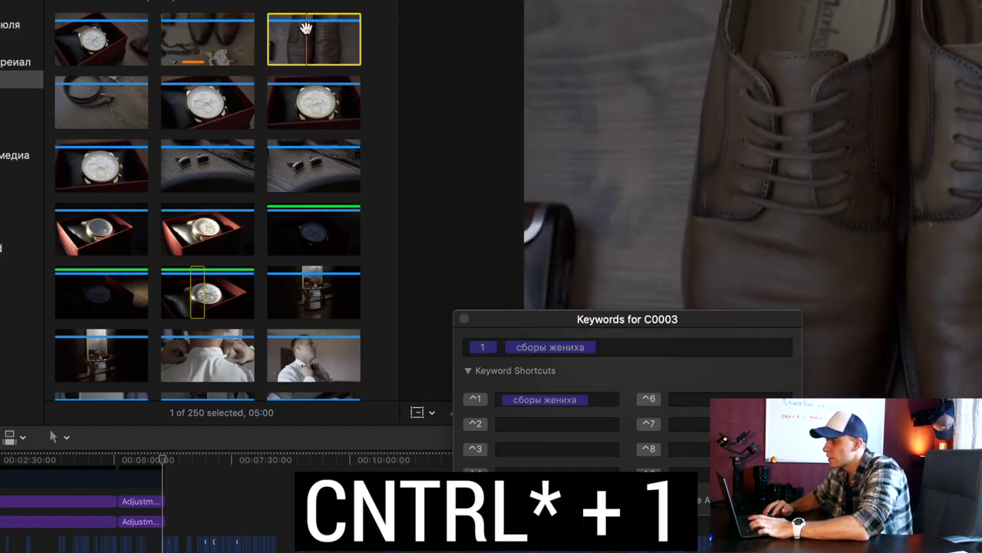
key(ctrl+1)
click(106, 126)
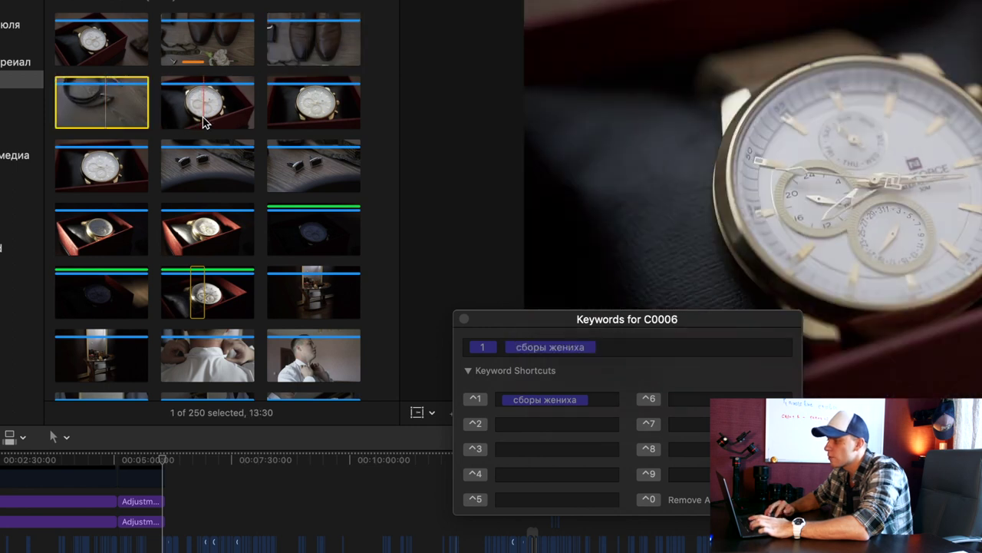
click(358, 116)
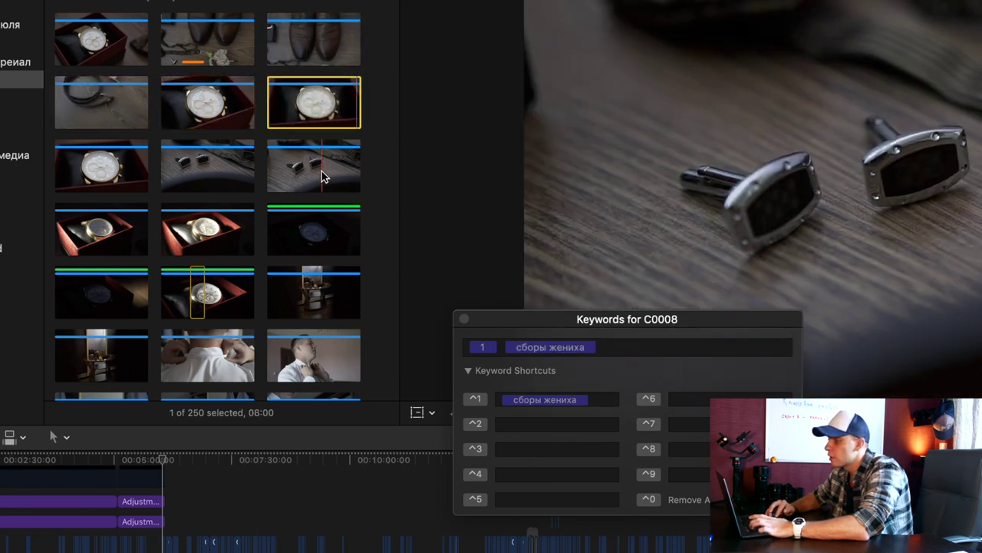
click(322, 170)
right_click(225, 161)
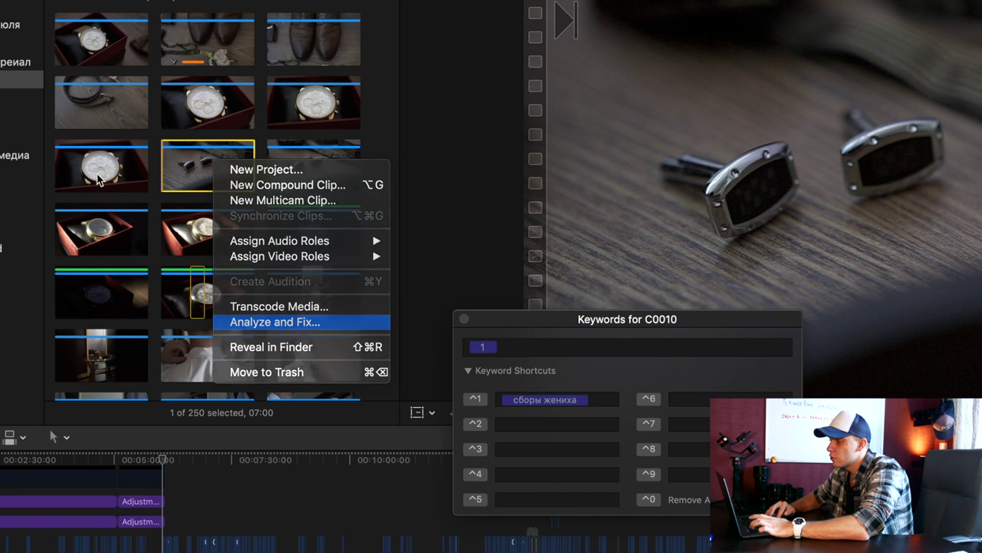
click(201, 240)
Select all 70 groom-preparation clips and apply the сборы жениха keyword with Control+1.
scroll(224, 200, down, 2)
scroll(230, 192, down, 3)
scroll(234, 185, down, 3)
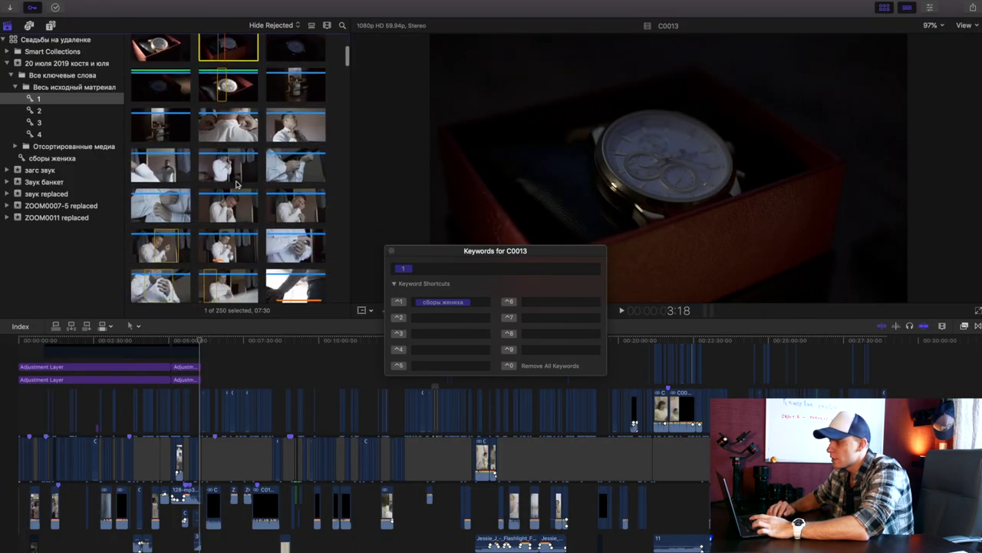
scroll(235, 185, down, 3)
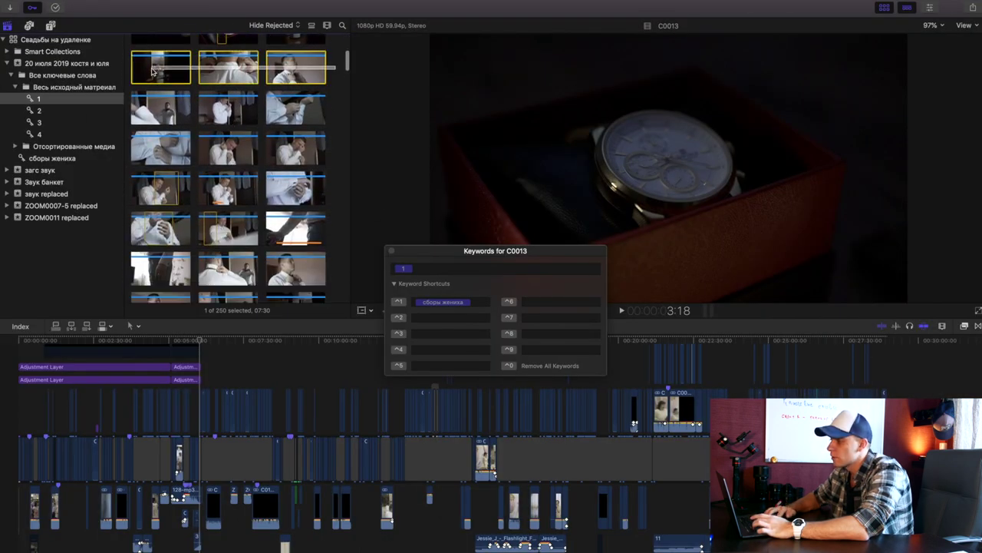
drag(152, 71, 152, 71)
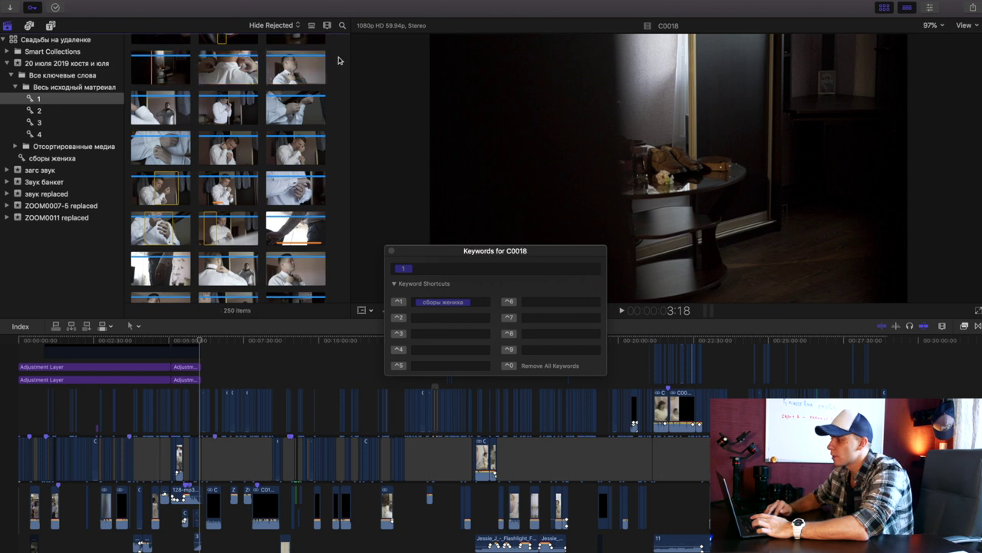
drag(340, 60, 123, 77)
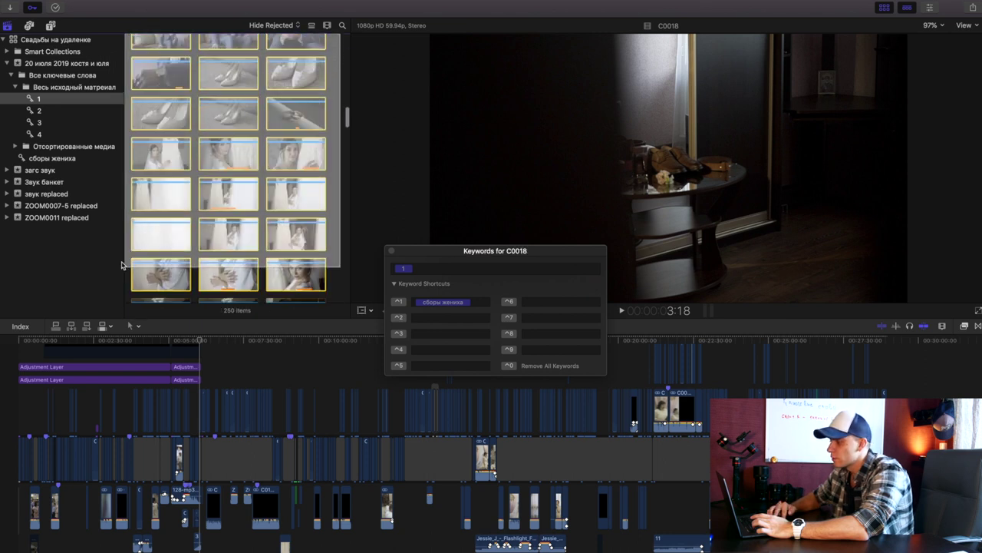
drag(122, 76, 198, 65)
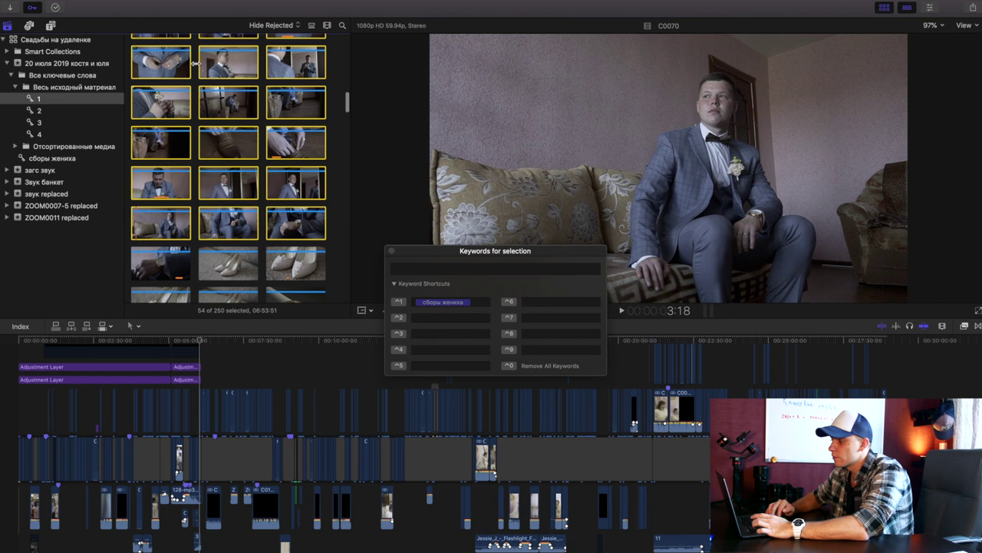
click(163, 278)
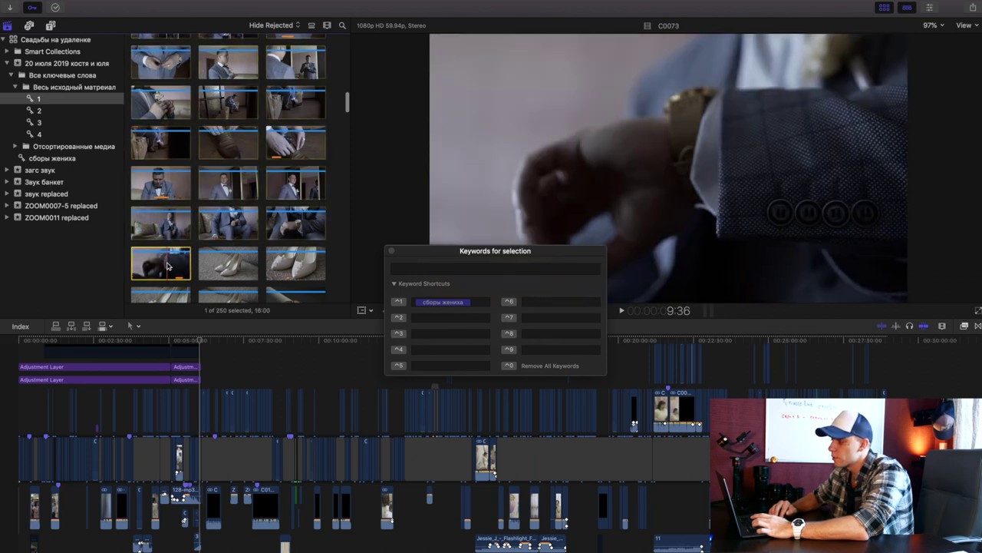
scroll(157, 153, up, 10)
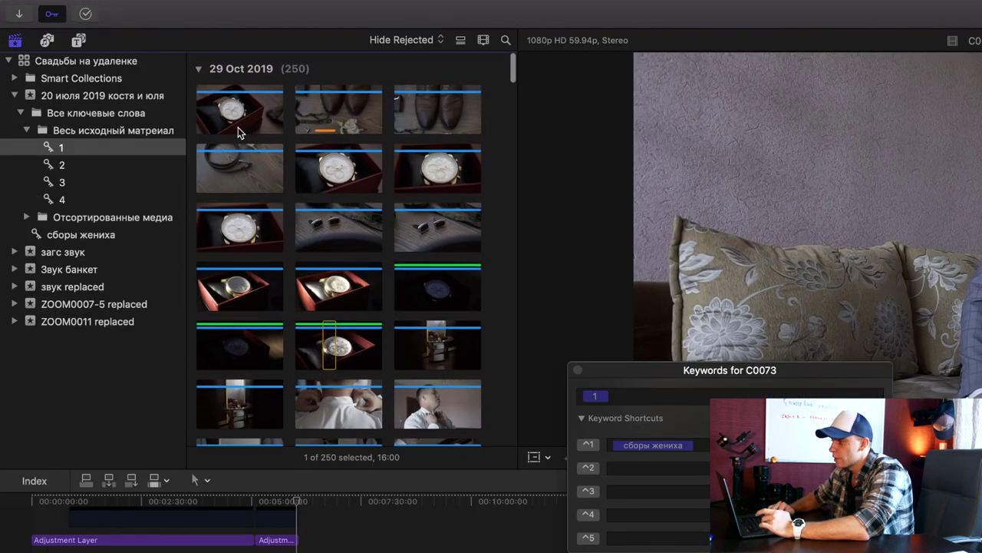
shift+click(236, 108)
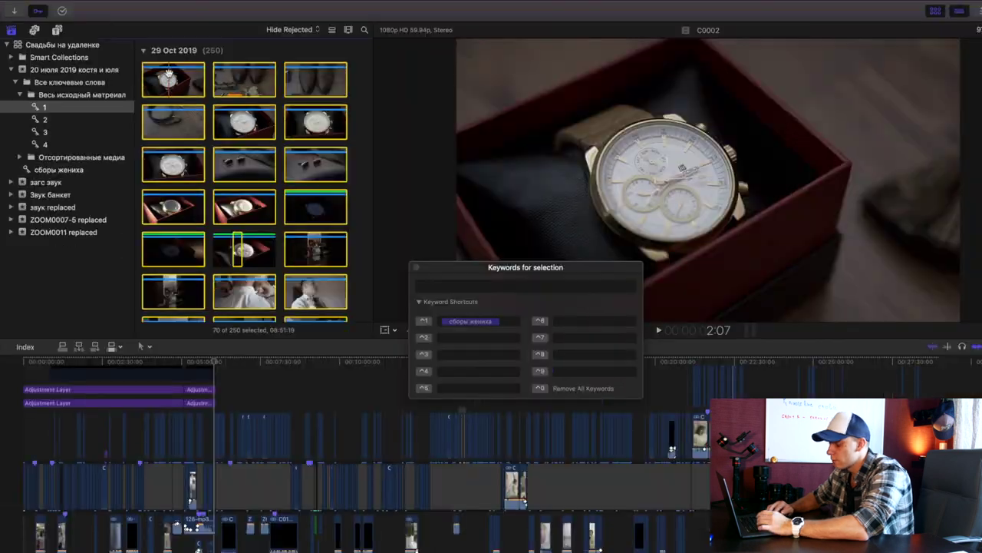
key(ctrl+1)
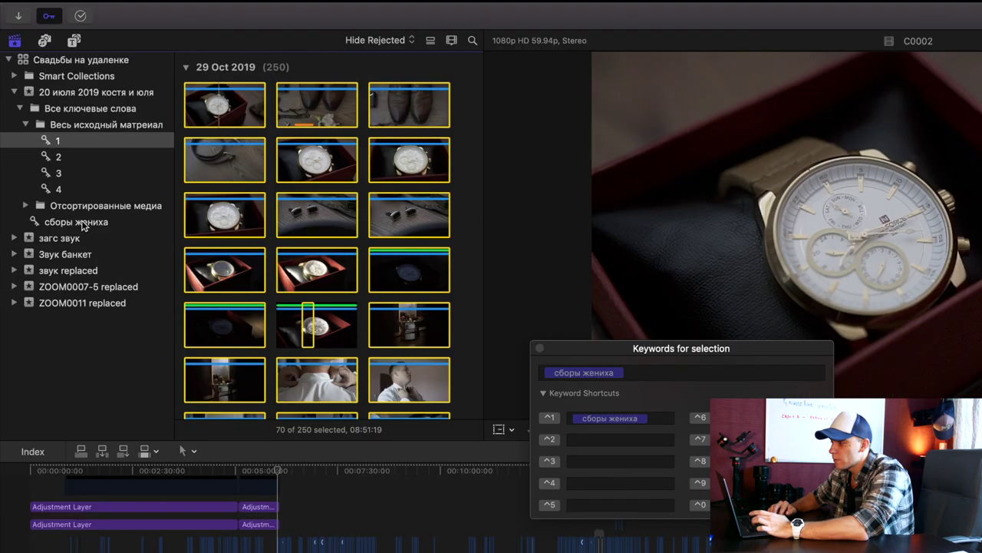
Open the сборы жениха collection and review its 71 clips.
click(77, 221)
click(437, 150)
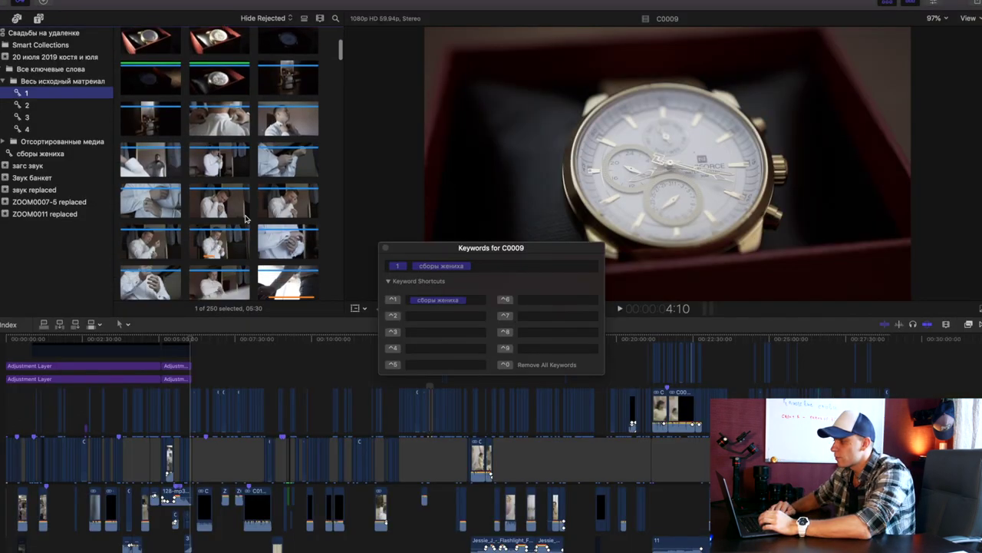
scroll(246, 220, down, 5)
scroll(245, 220, down, 5)
scroll(245, 219, down, 5)
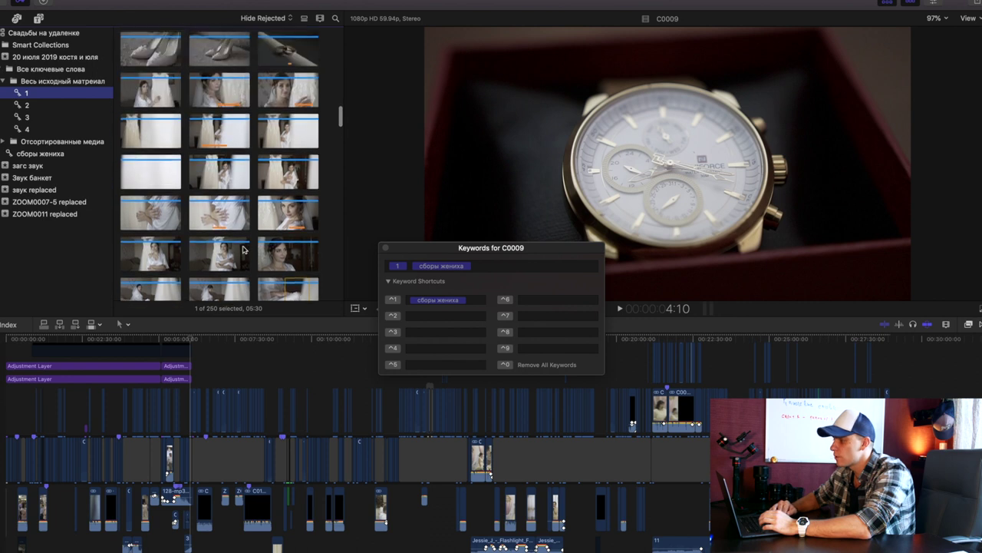
scroll(245, 220, up, 3)
Select the bride clips and tag them with the new keyword сборы невесты.
click(233, 116)
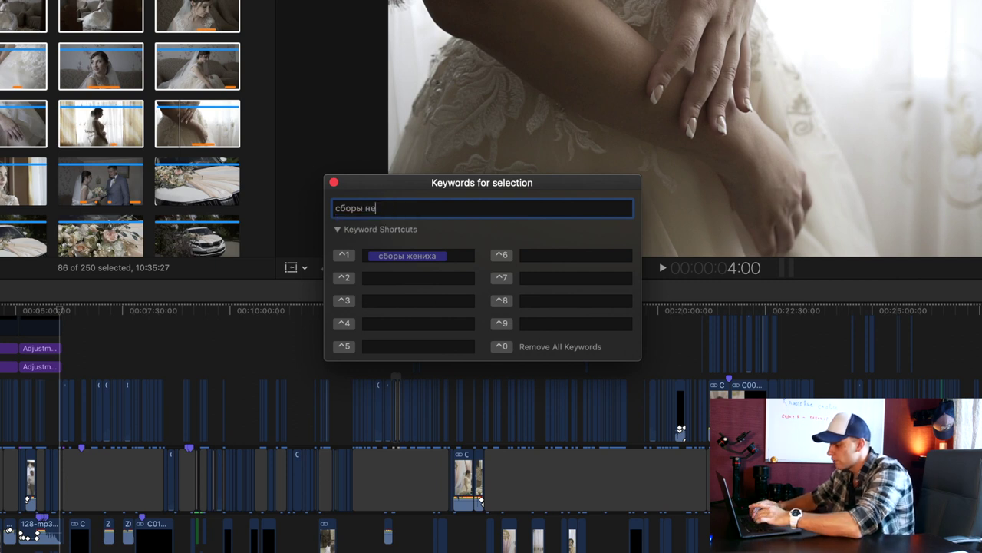
text(ы)
key(Return)
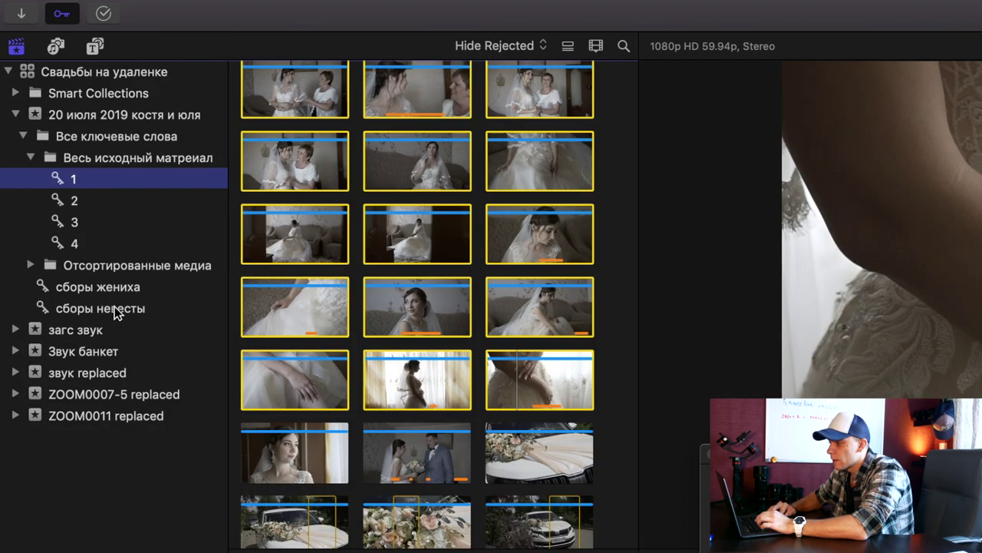
Open the сборы невесты collection and scroll through its bride clips.
click(123, 308)
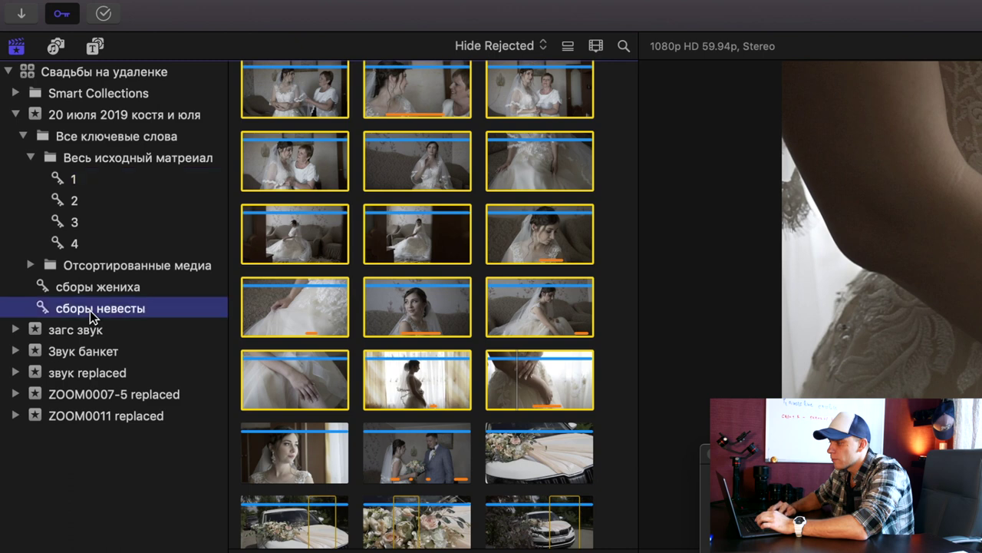
click(383, 336)
scroll(382, 335, up, 10)
scroll(382, 336, down, 20)
scroll(383, 335, up, 5)
scroll(382, 336, up, 10)
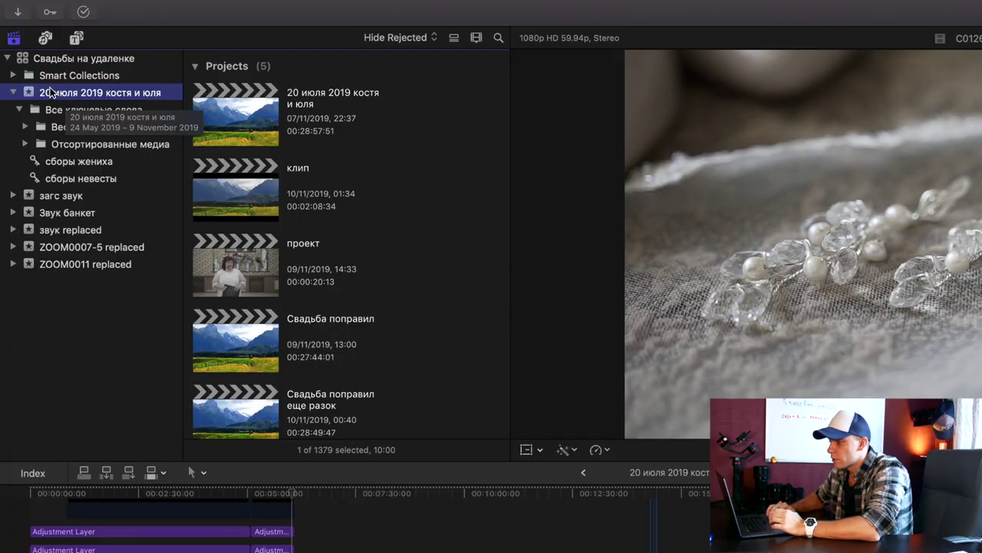
Add an empty keyword collection named 'Ресторан' beside the groom and bride collections.
right_click(50, 96)
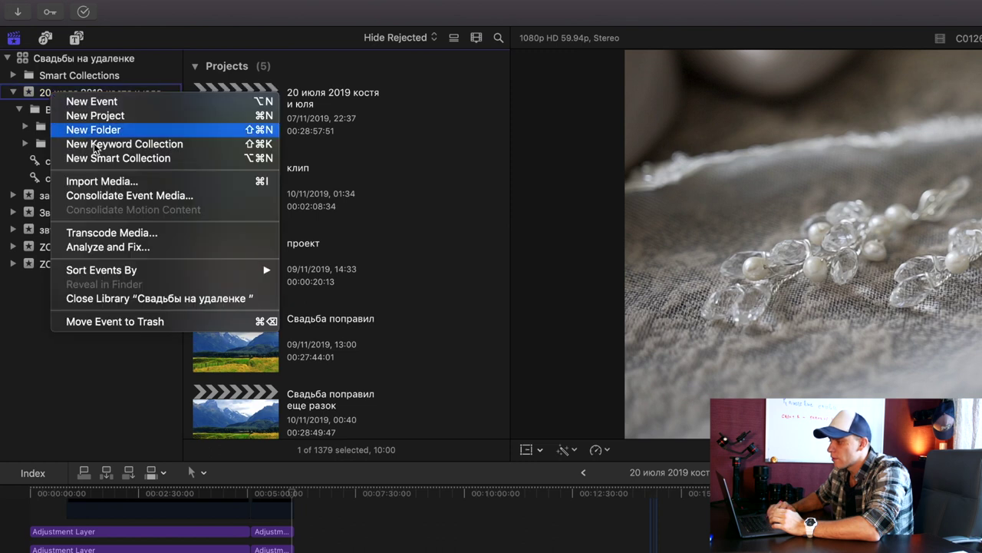
click(176, 148)
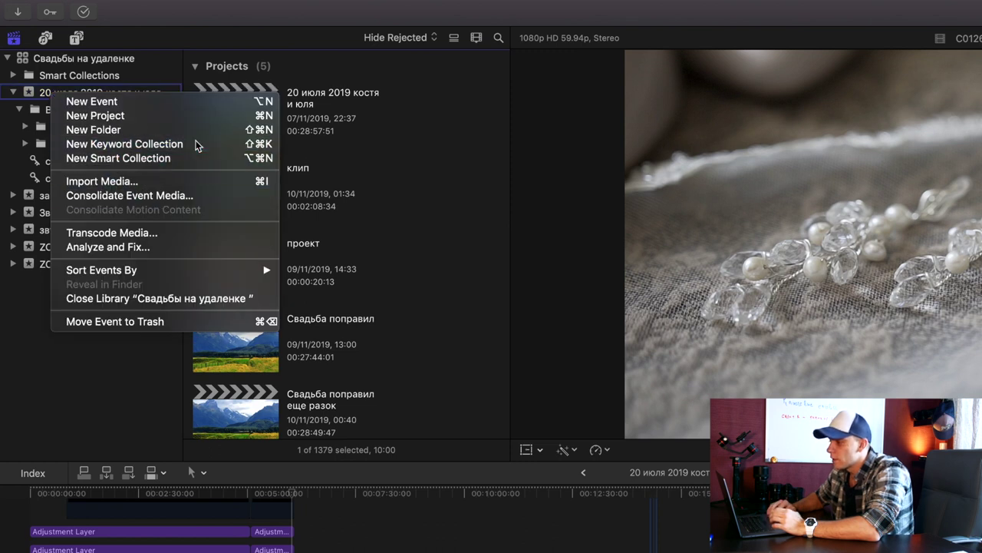
text(Ресторан)
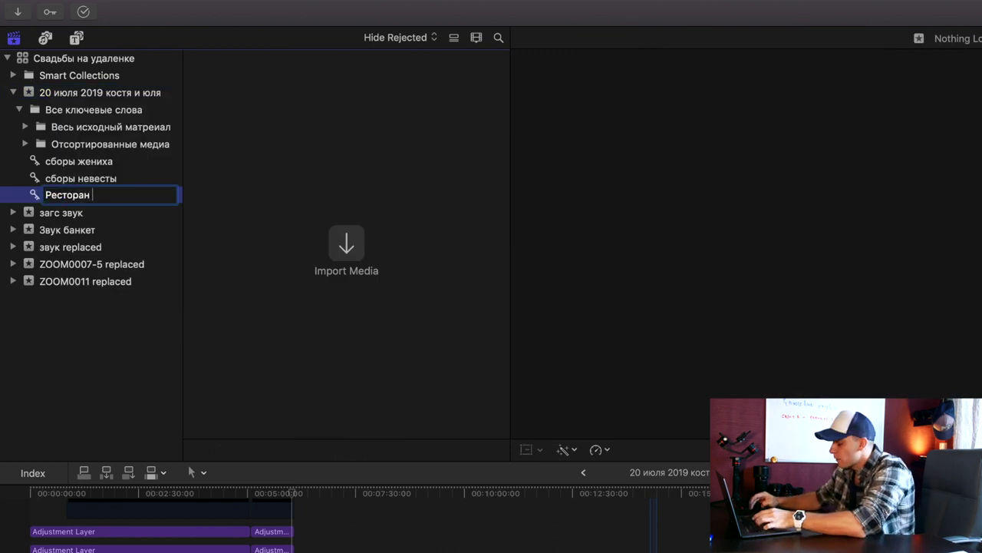
key(Return)
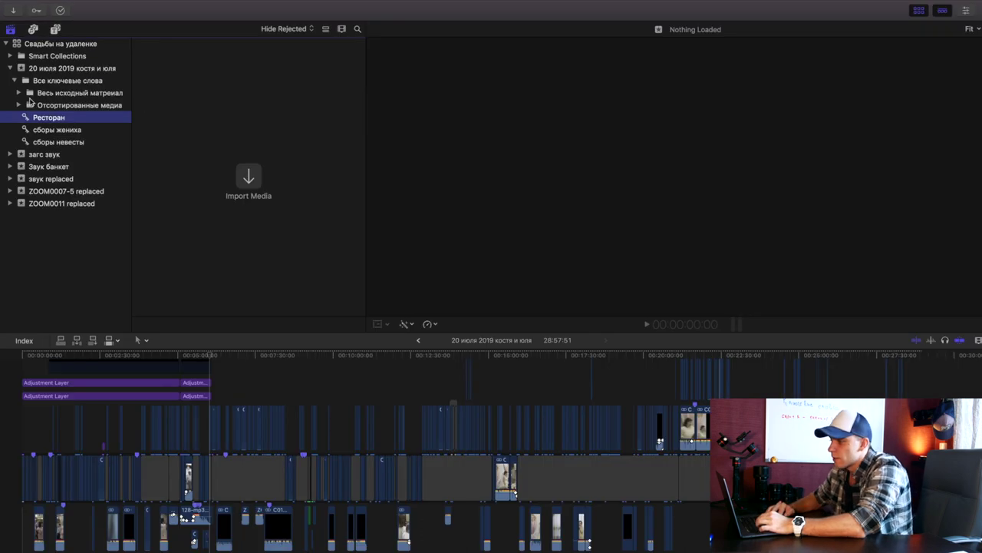
click(19, 93)
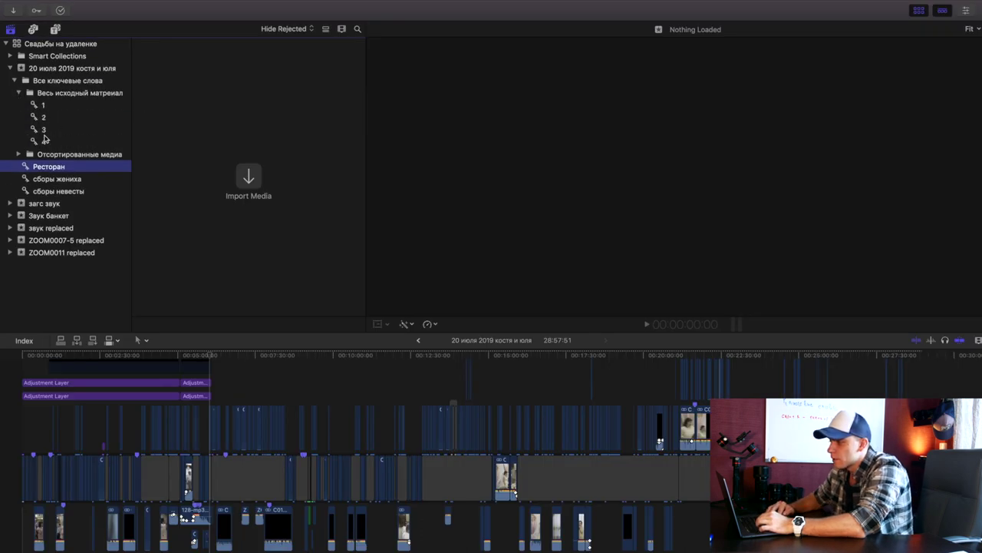
click(43, 130)
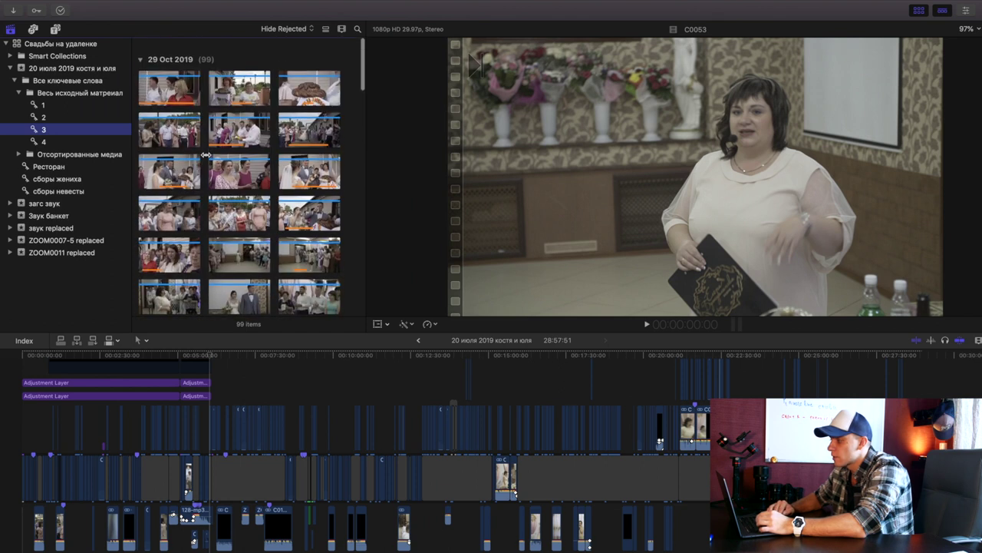
Tag every clip in keyword collection 3 with Ресторан by dragging them onto it, then verify.
key(super+a)
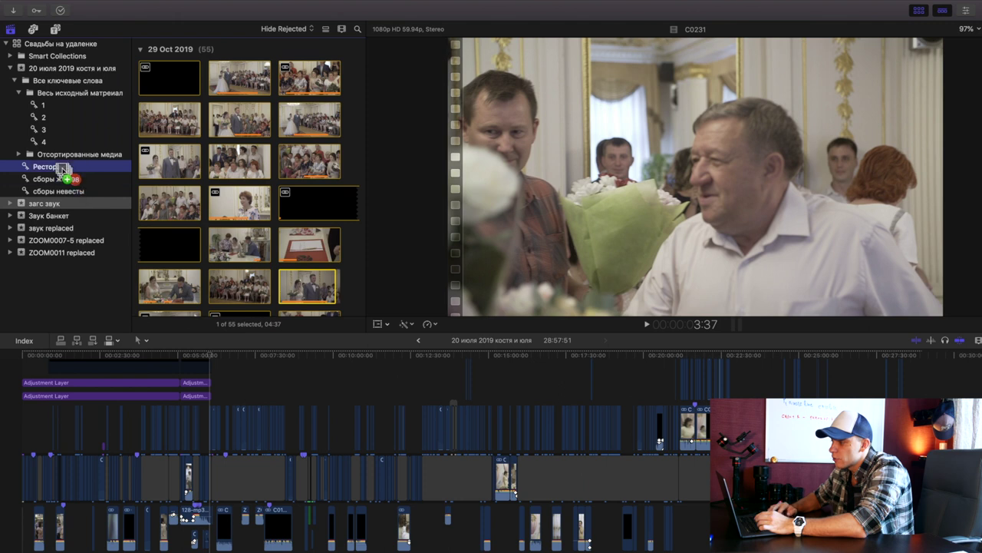
drag(77, 202, 63, 168)
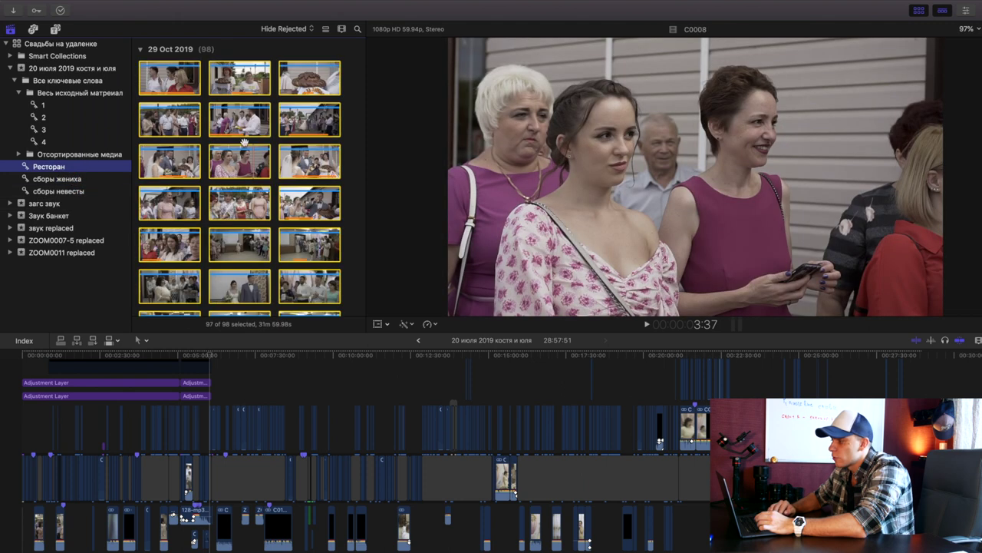
scroll(243, 143, down, 2)
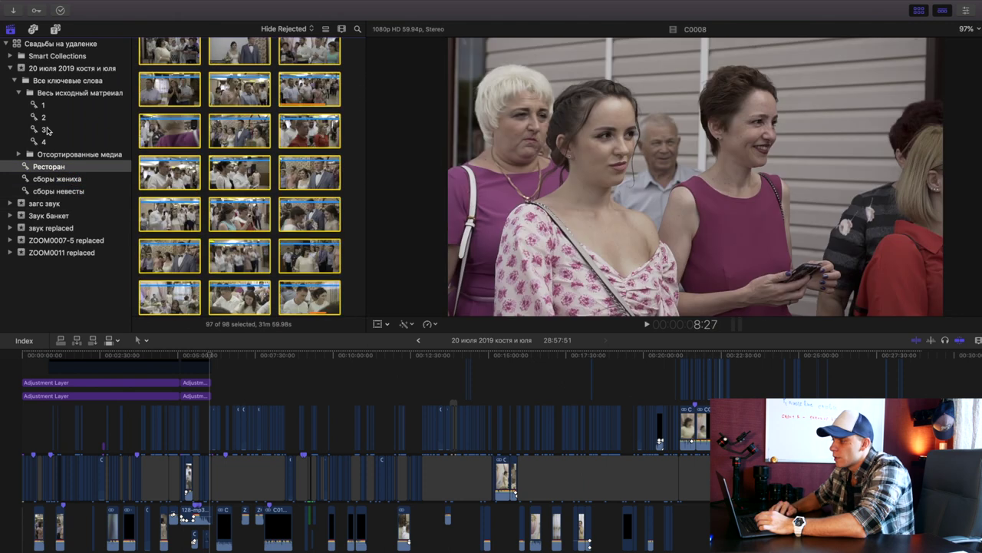
click(45, 129)
click(231, 144)
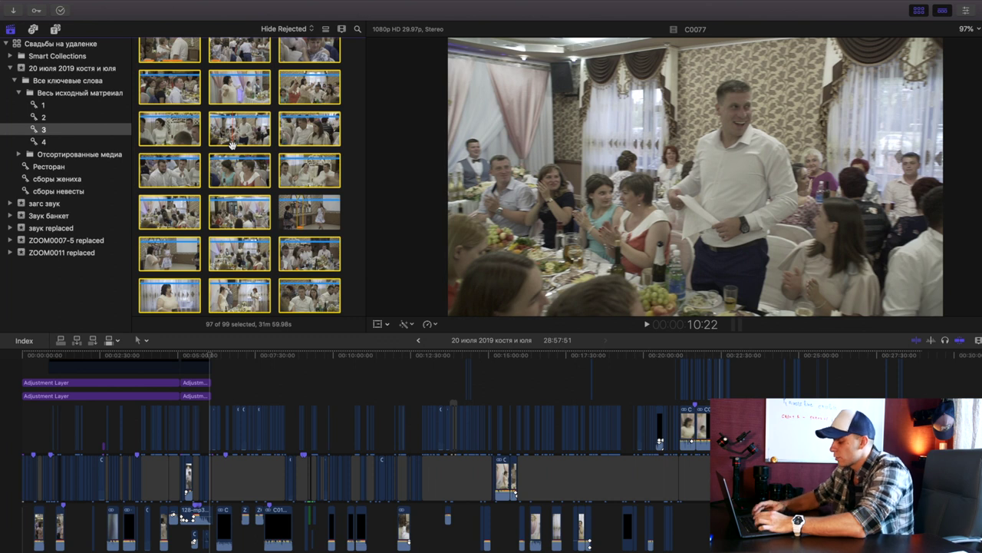
key(super+k)
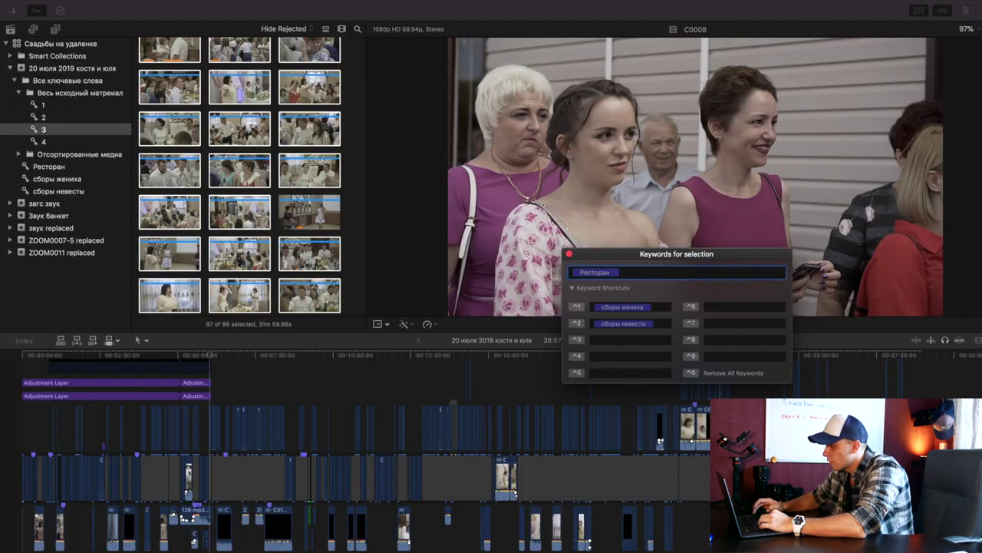
key(super+k)
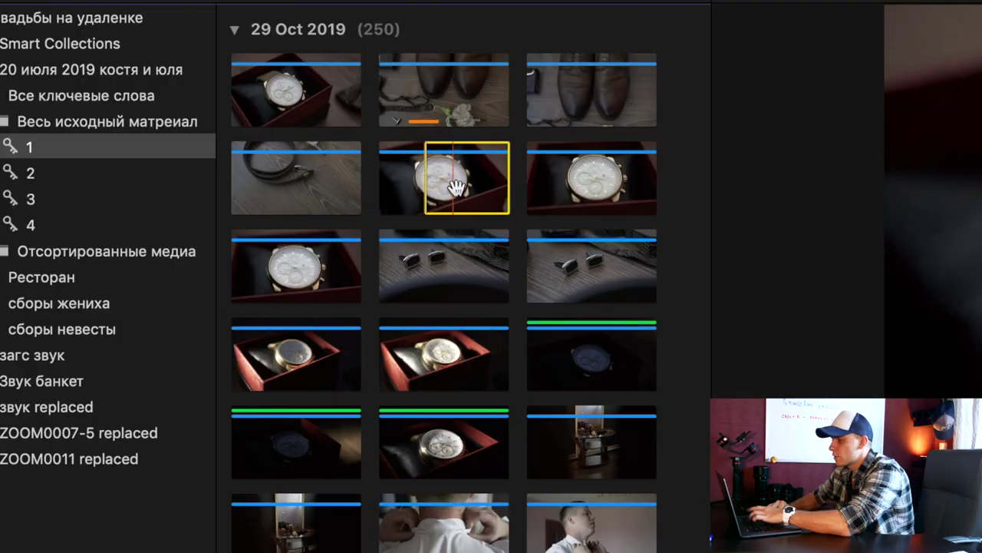
Mark the watch clip's range and tag it with the new keyword 'часы'.
key(o)
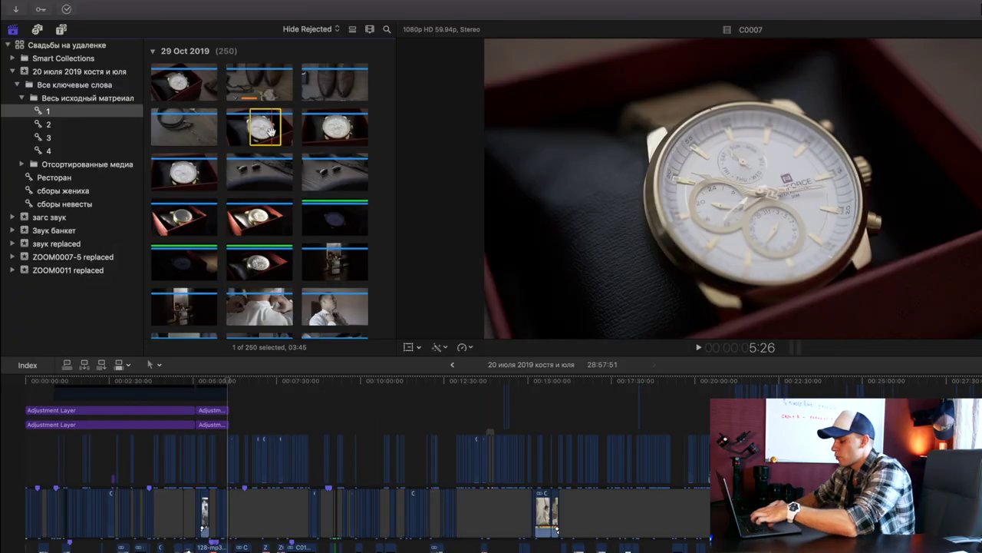
key(super+k)
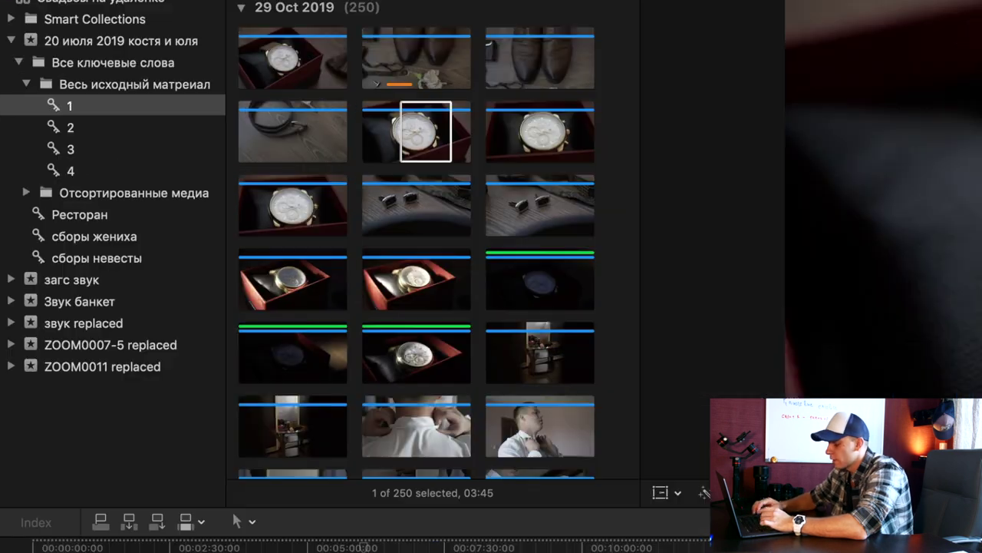
key(Return)
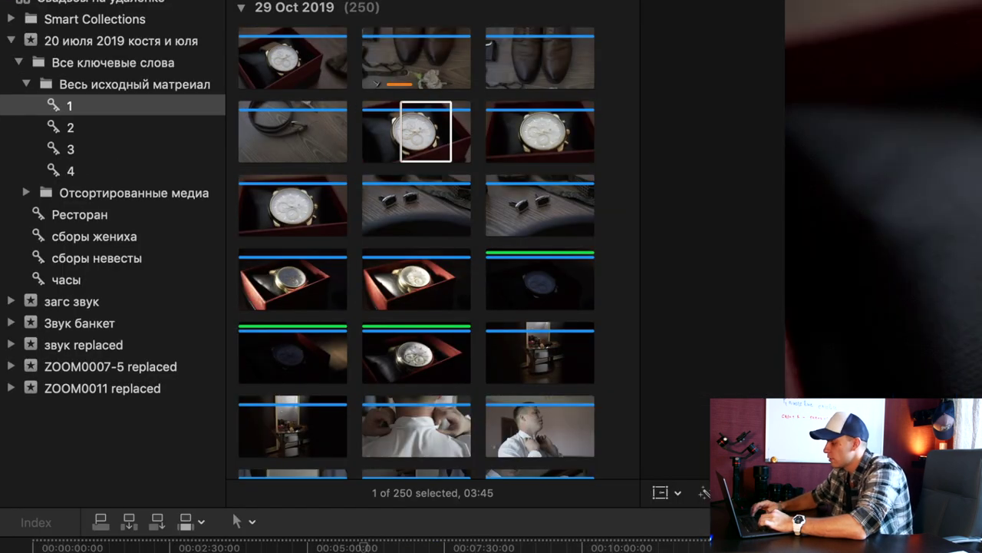
Open the часы collection, select the watch clip, and trim C0007's end in the timeline.
click(67, 282)
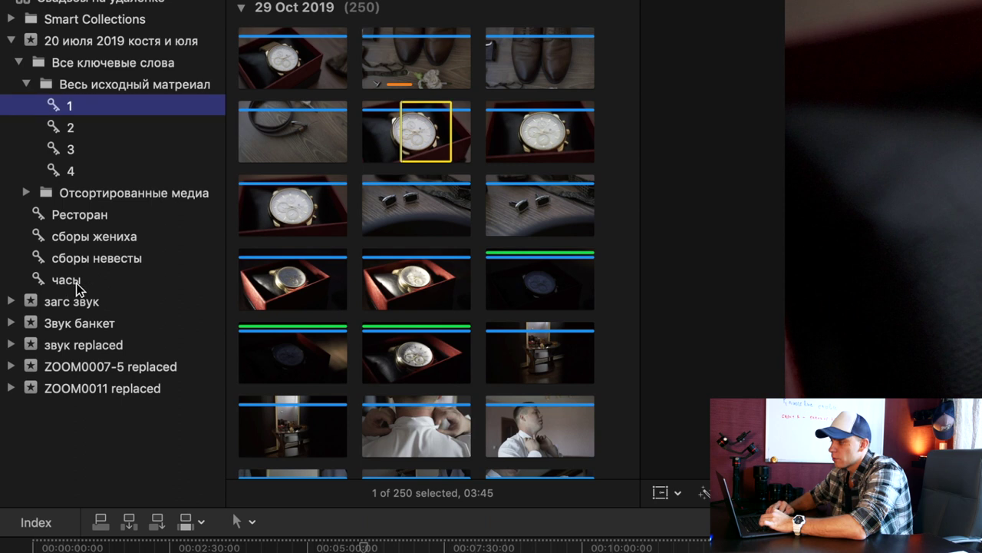
click(253, 66)
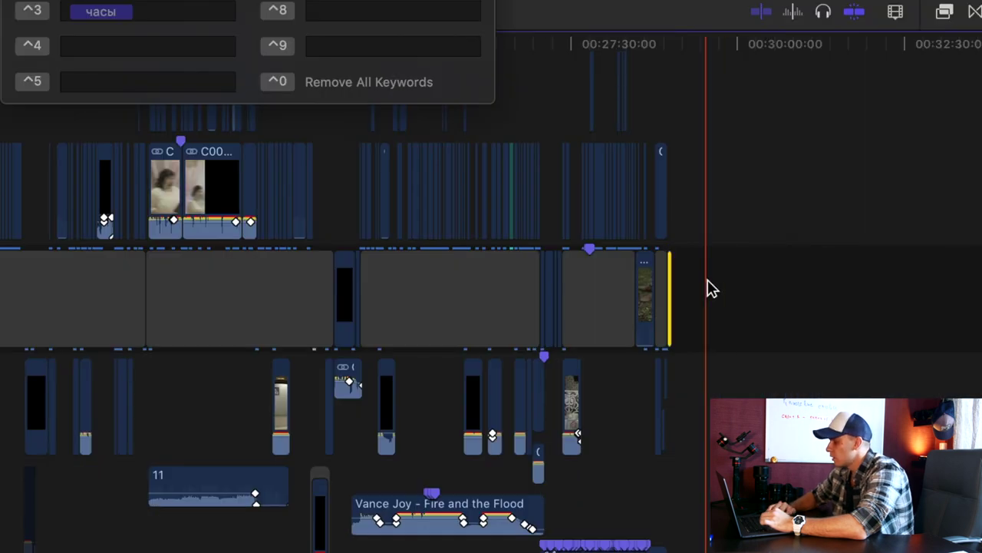
key(super+equal)
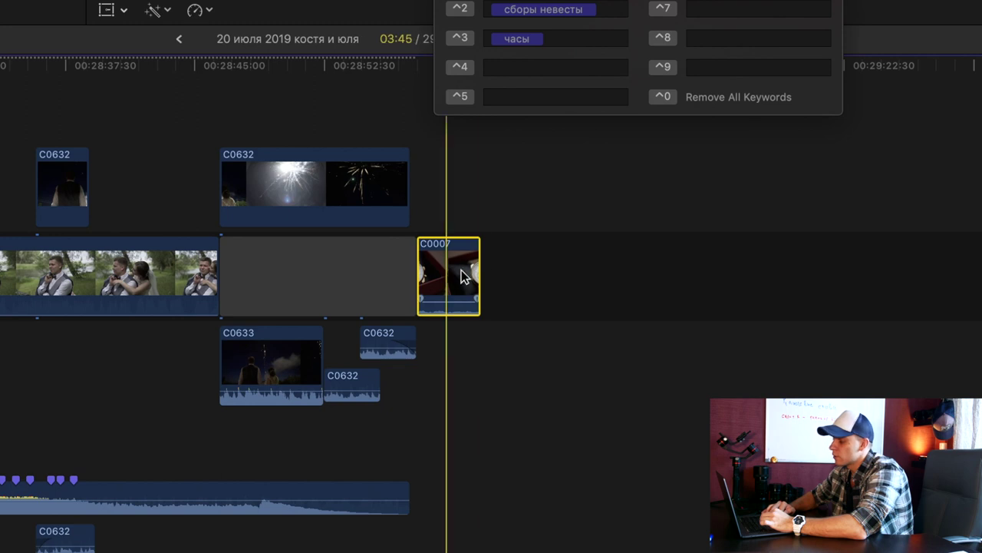
drag(476, 269, 482, 275)
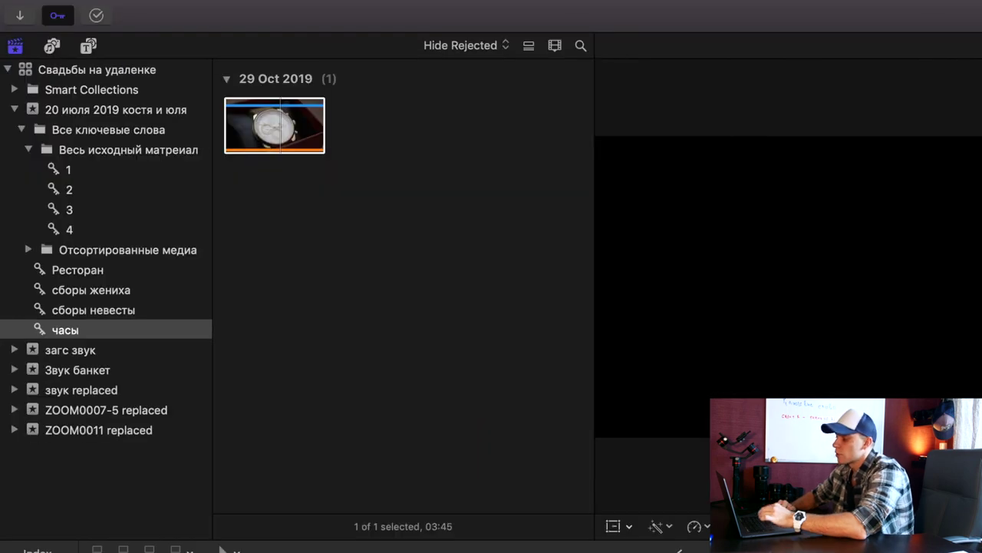
Select the watch clip and open the empty Отсортированные медиа folder, collapsing and re-expanding Весь исходный матреиал.
click(255, 126)
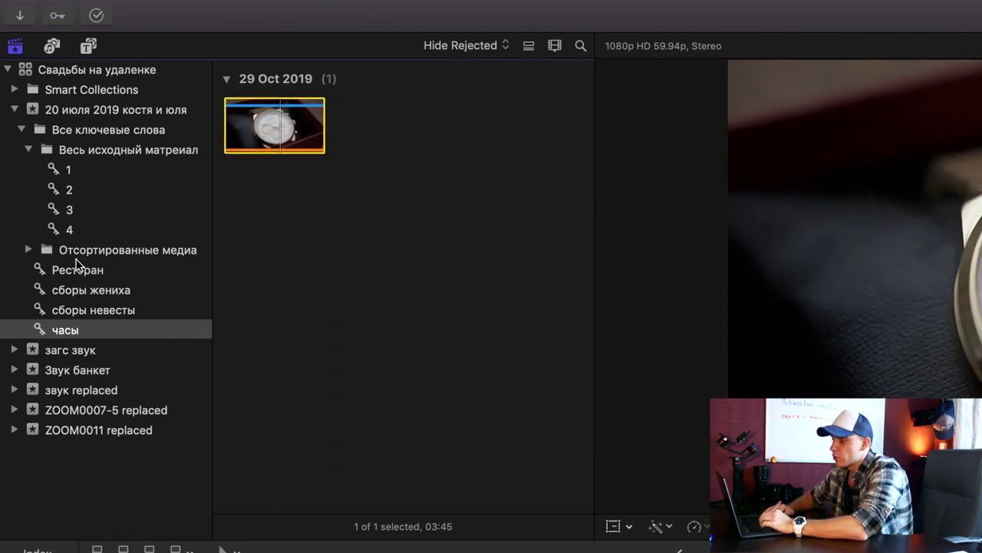
click(21, 254)
click(25, 150)
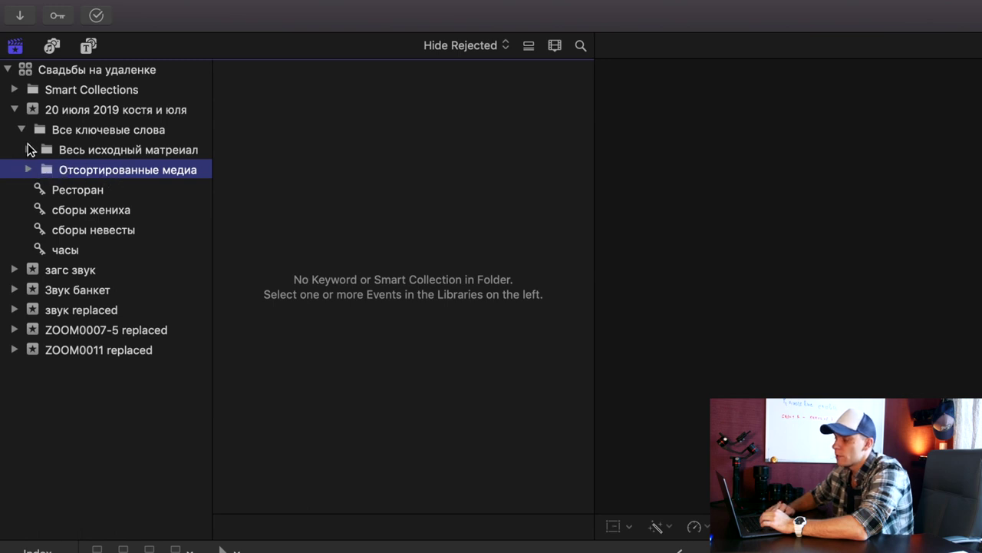
click(28, 150)
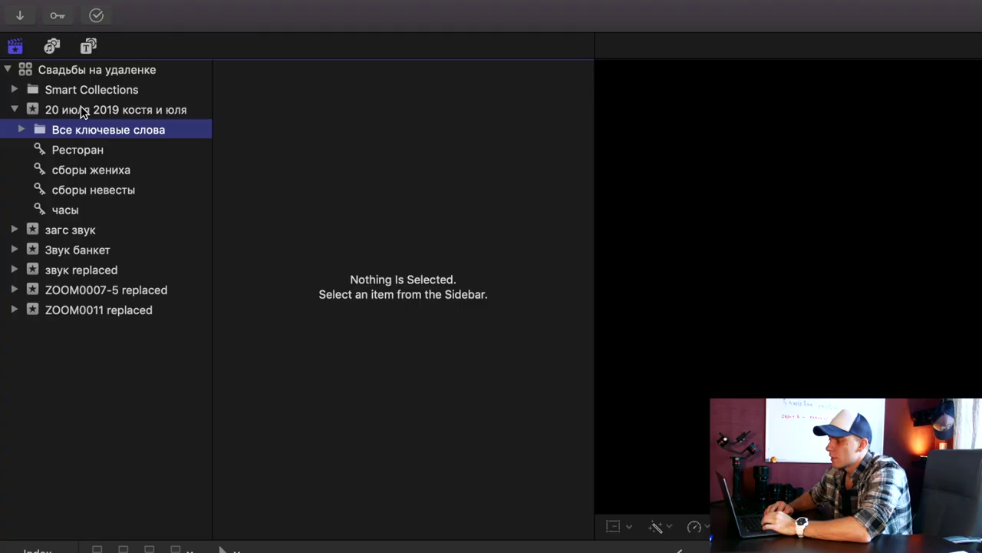
Add folder 'Все ключитвые слова' to the wedding event for keywords 2–4, then collapse both folders.
click(79, 109)
right_click(93, 112)
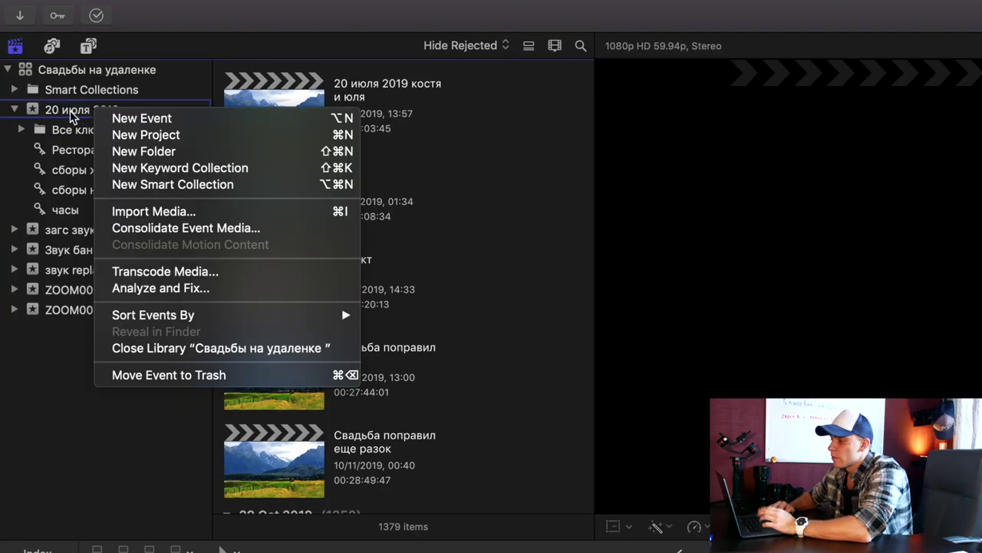
click(69, 110)
right_click(69, 109)
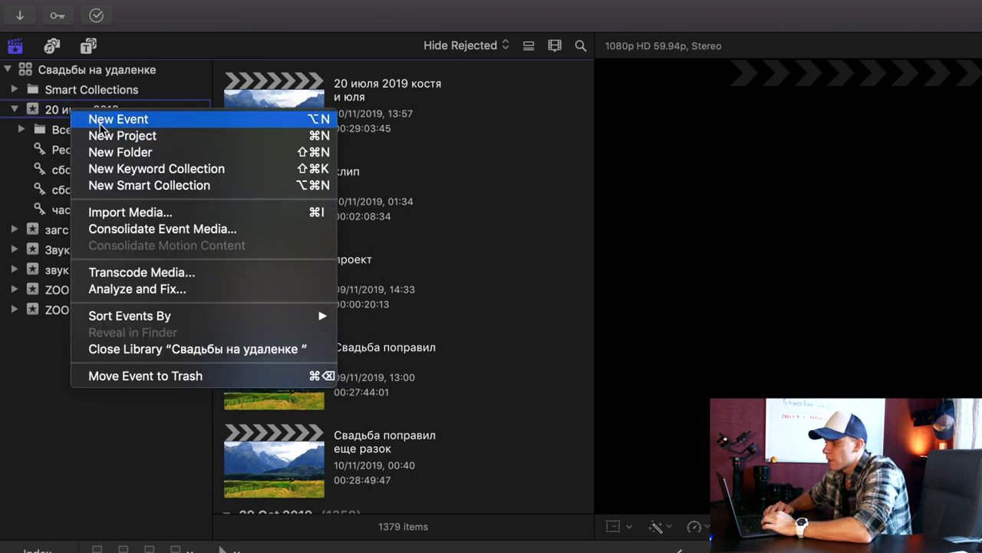
click(167, 158)
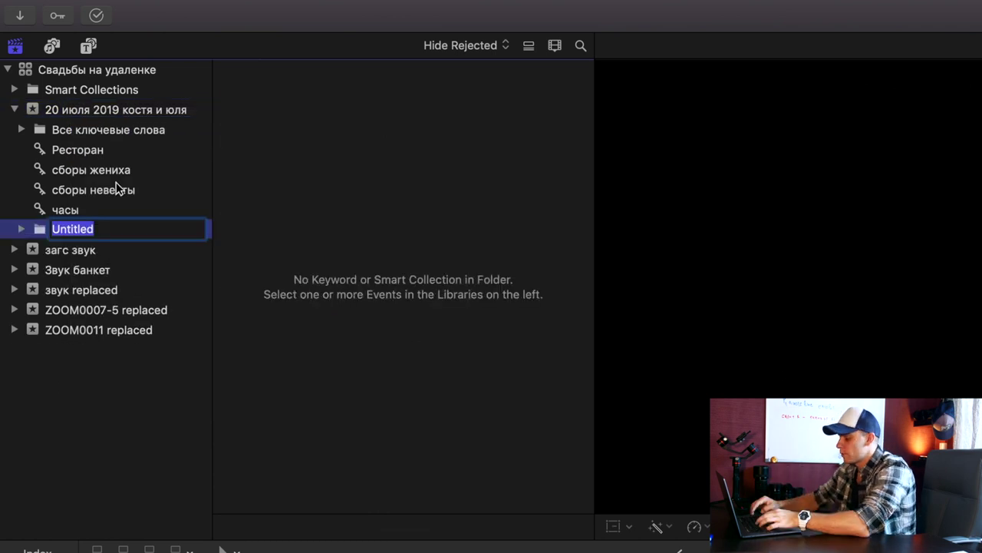
text(Все ключитвые слова)
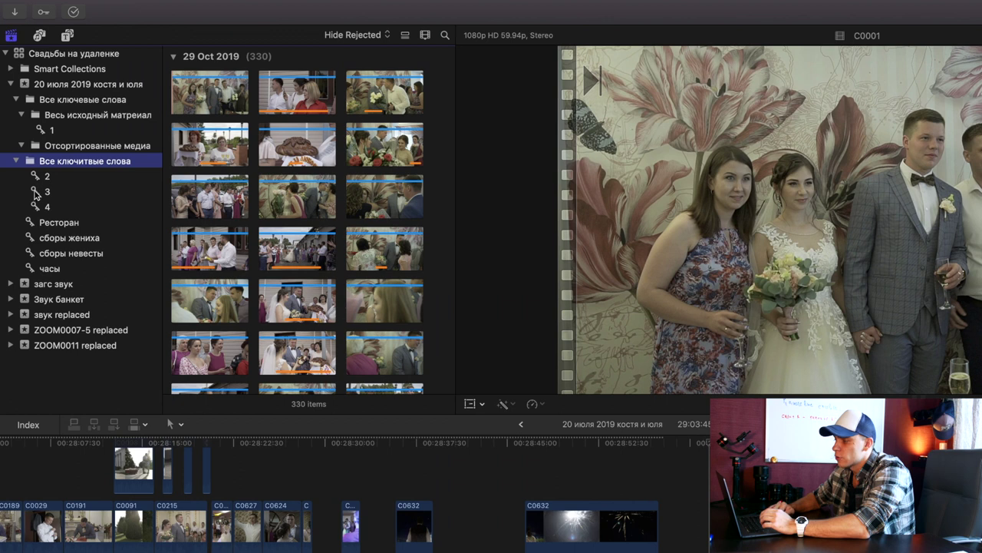
click(15, 161)
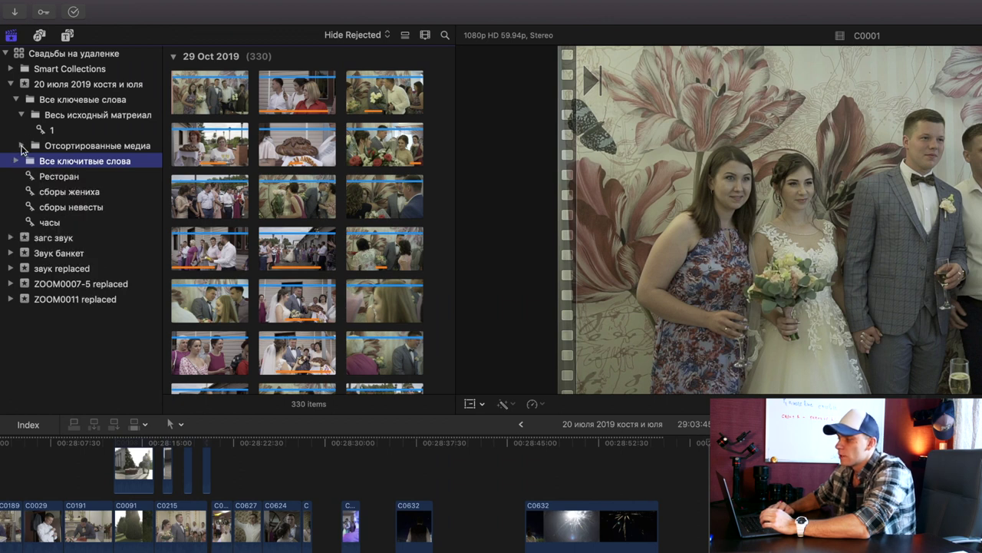
click(23, 115)
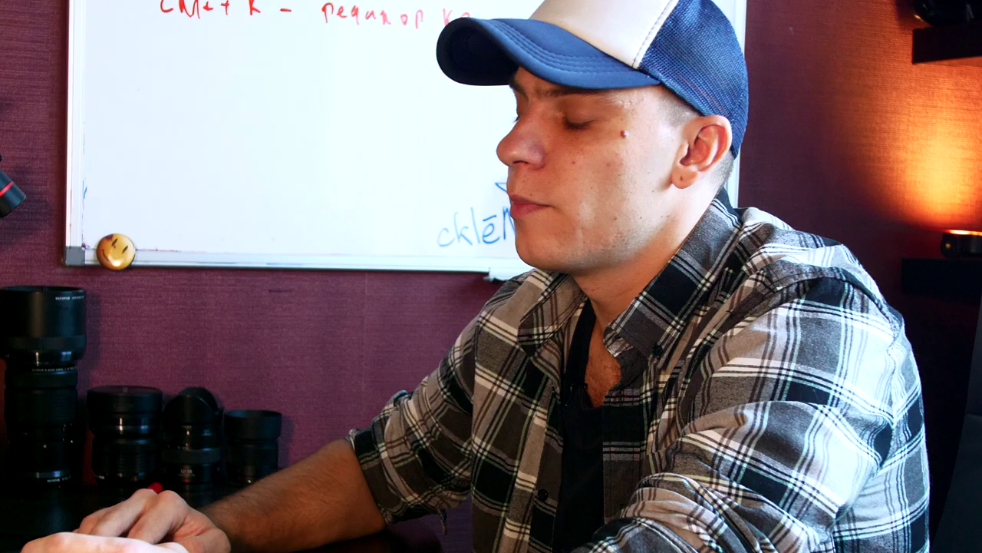